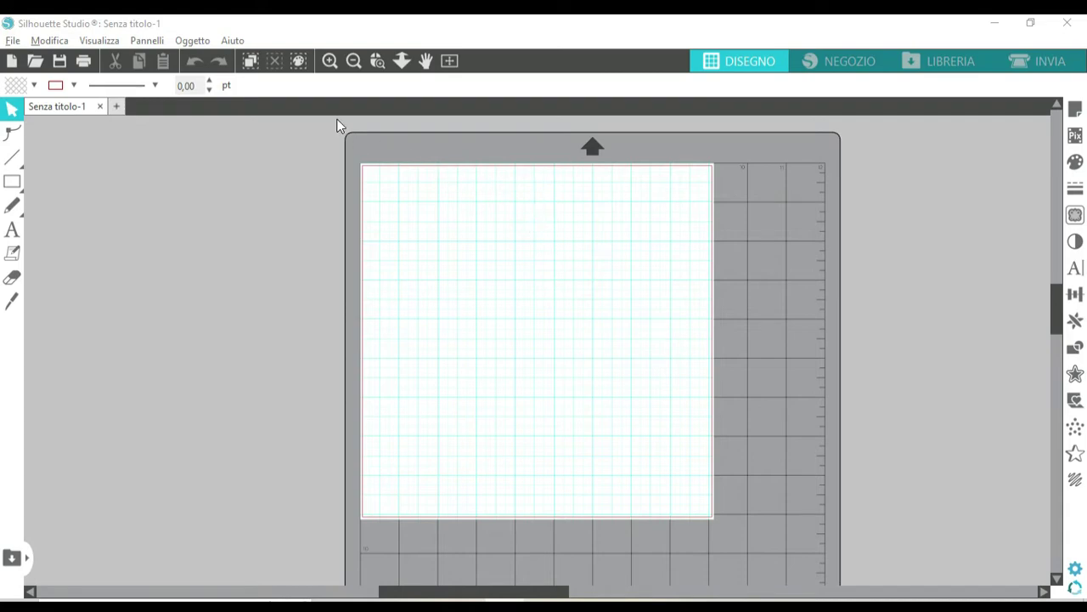
- Set the page's media size to A4 (210.0 x 297.0 mm), keeping the Auto (Cameo) machine and the Cameo 12 x 12 in mat
left_click(859, 586)
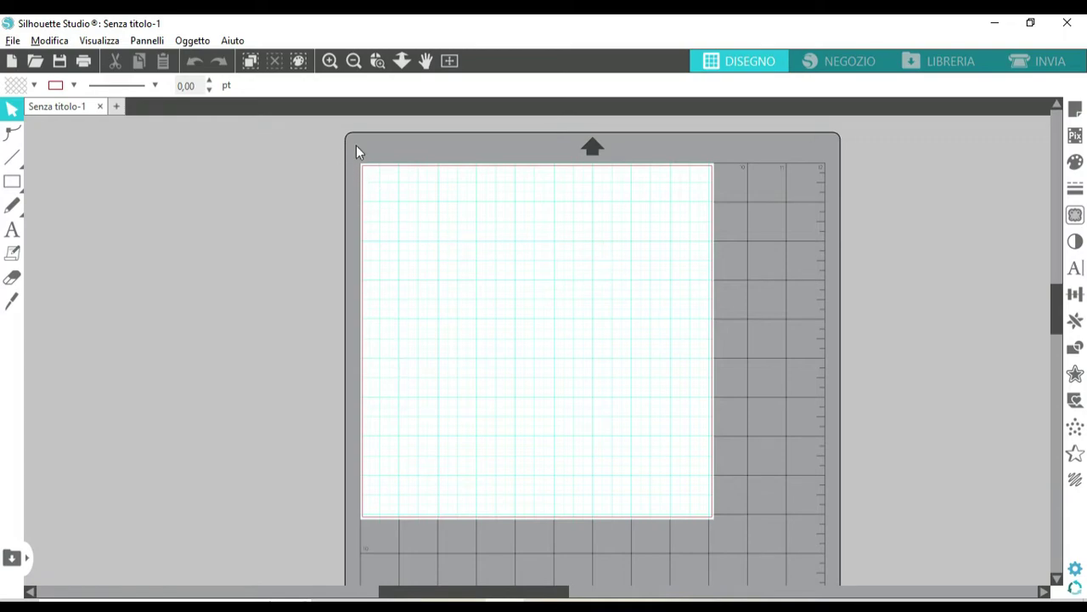
left_click(1075, 109)
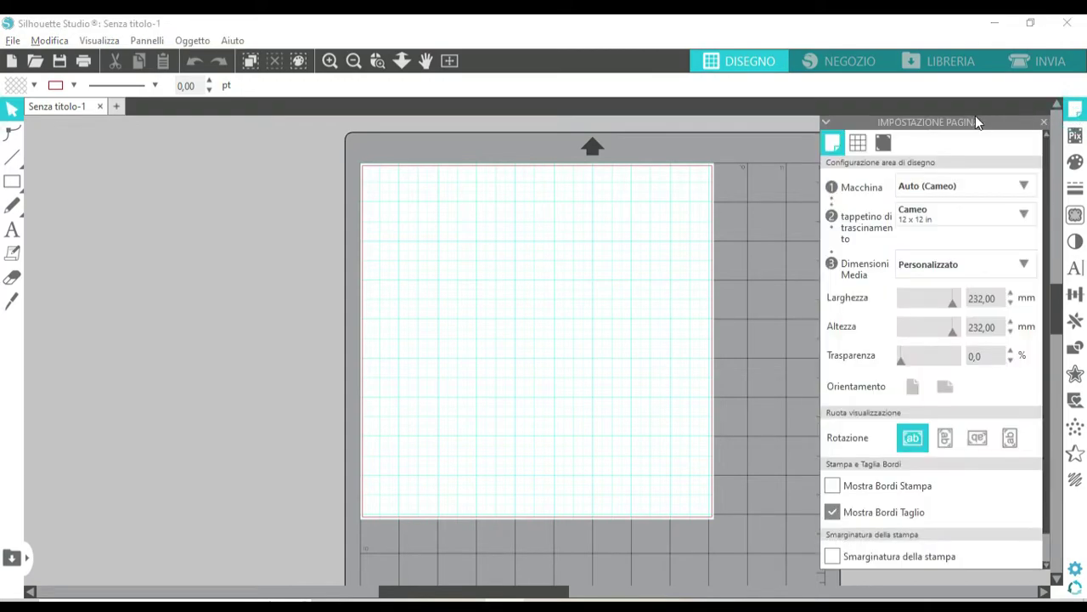
left_click(950, 184)
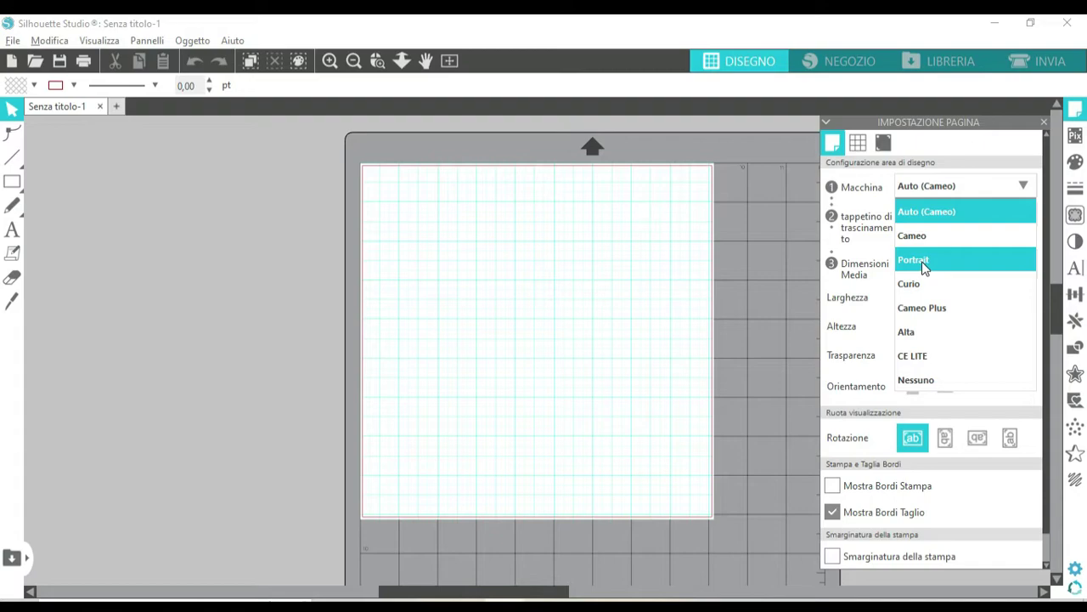
left_click(781, 227)
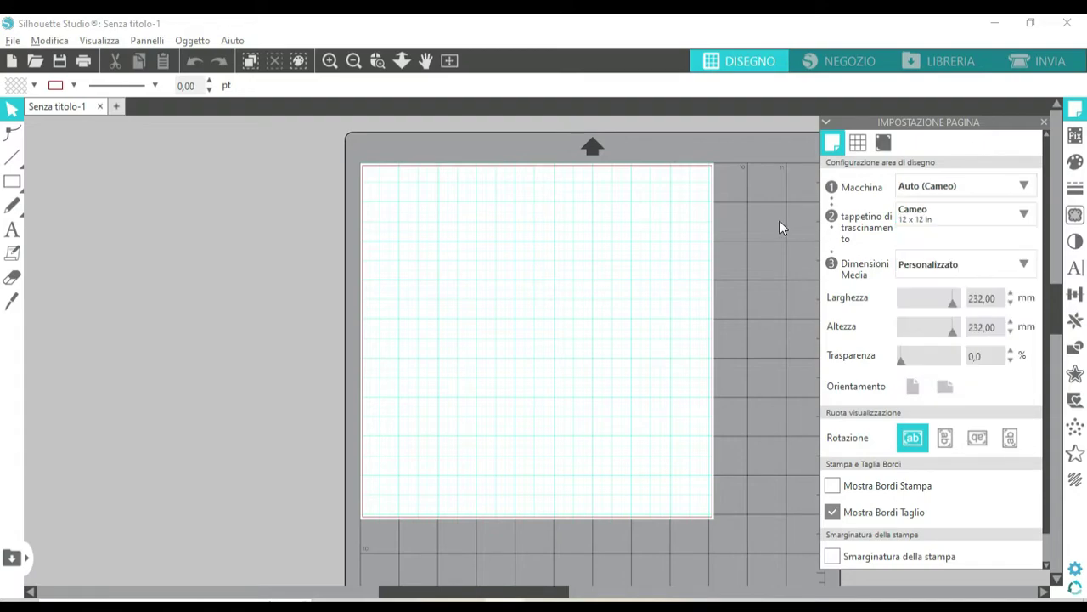
left_click(921, 223)
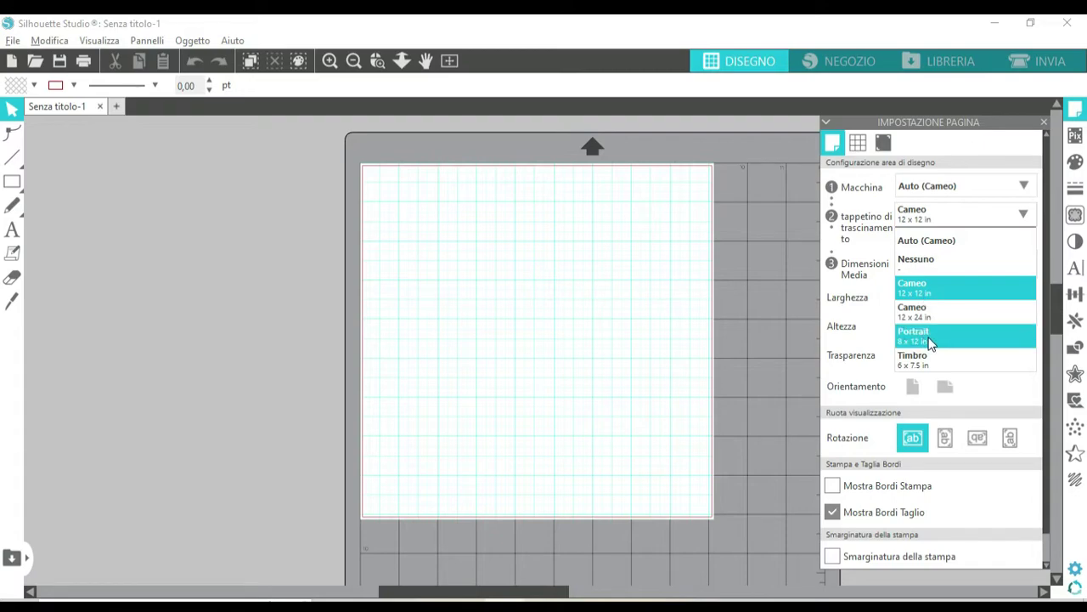
left_click(786, 250)
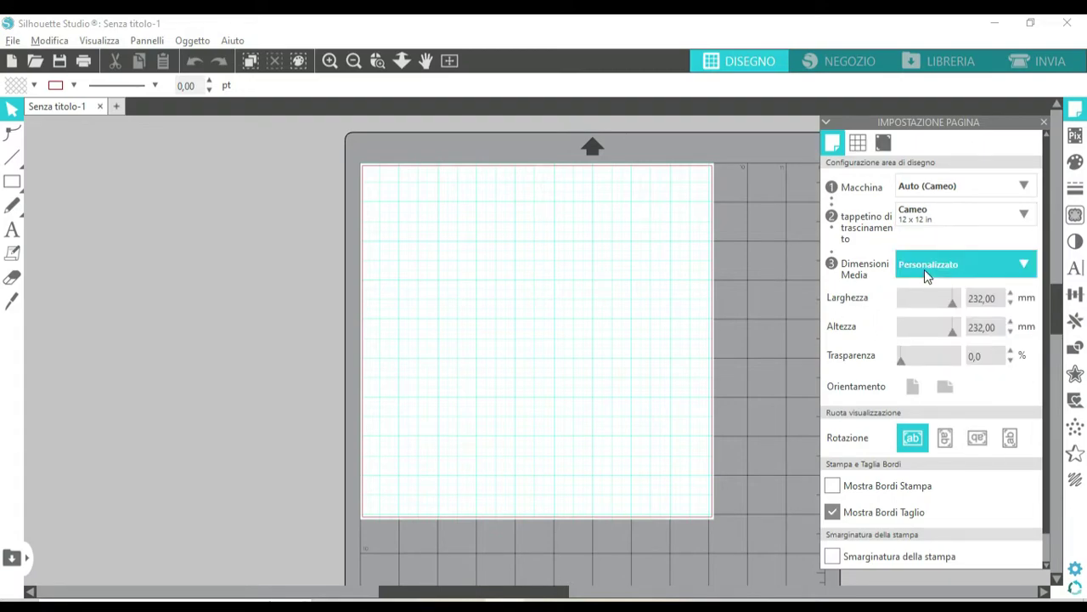
left_click(926, 276)
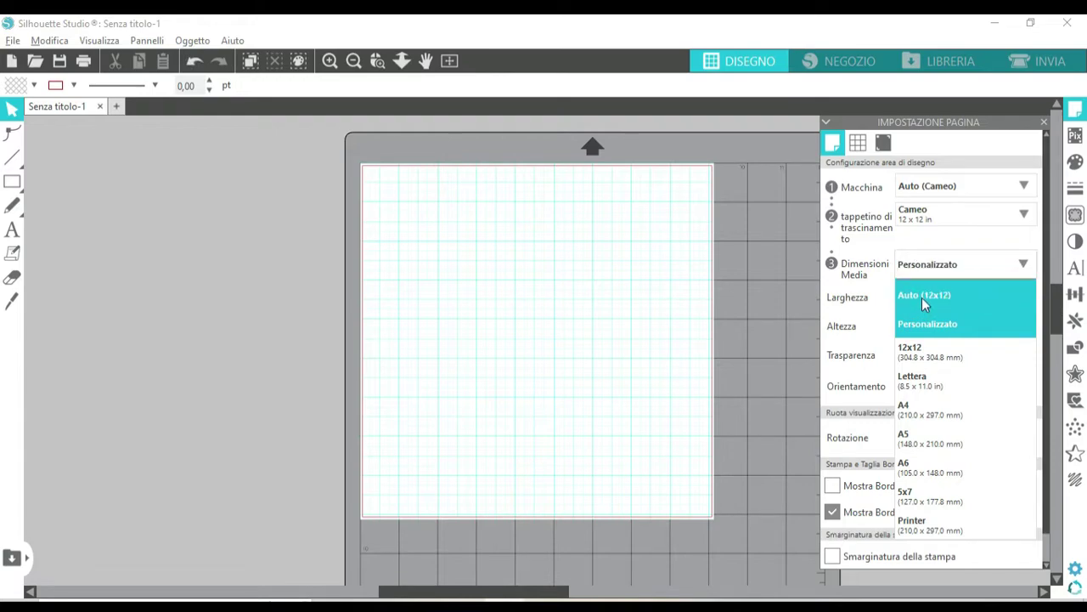
left_click(922, 297)
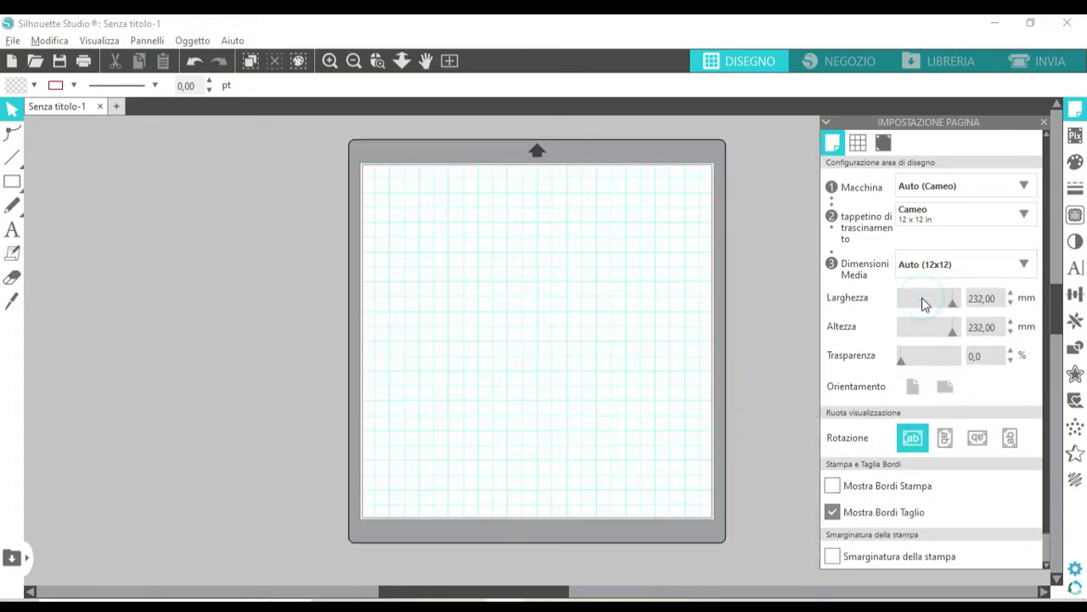
left_click(944, 268)
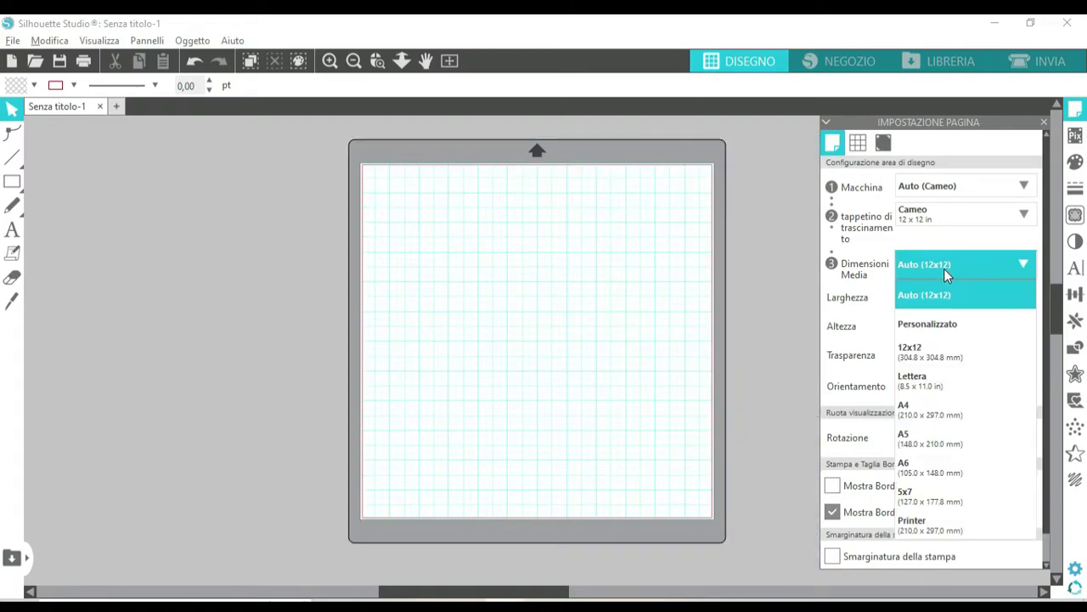
left_click(932, 414)
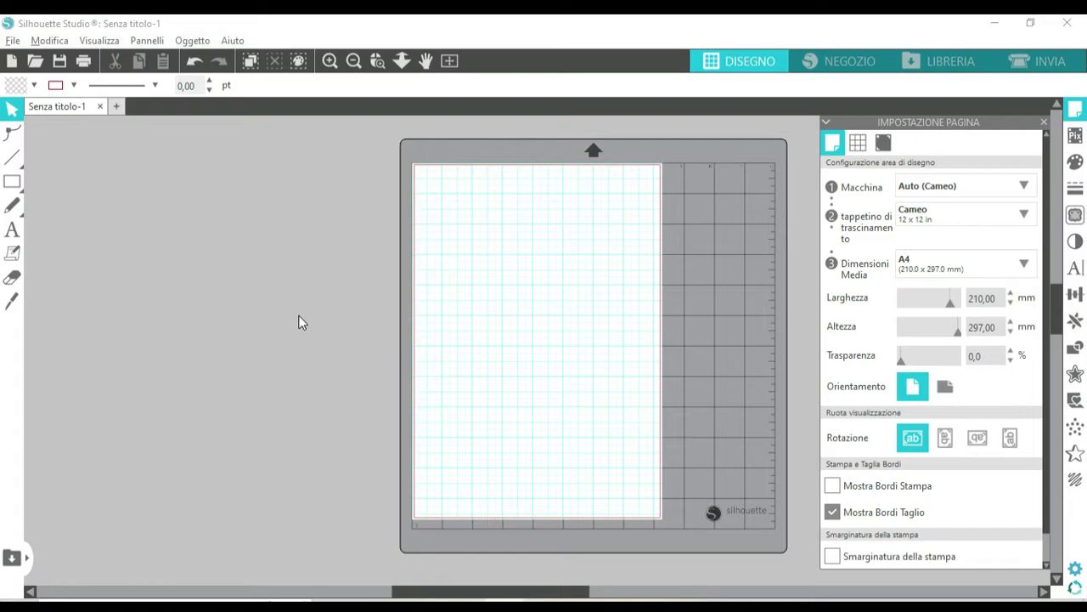
- Add a two-line text reading "Silhouette" and "Mania" in the upper part of the page
left_click(12, 235)
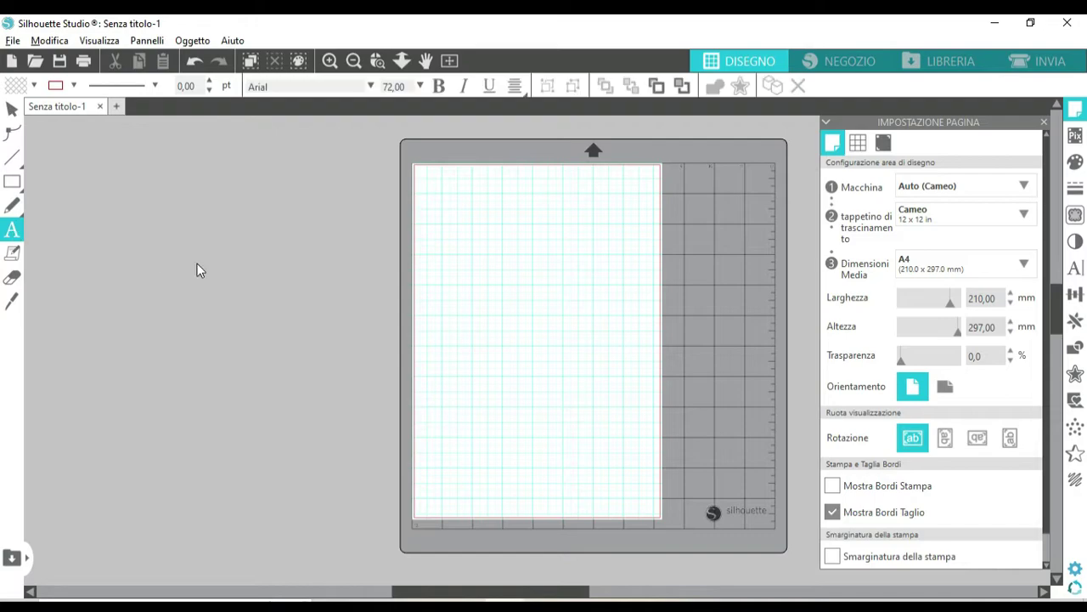
left_click(430, 245)
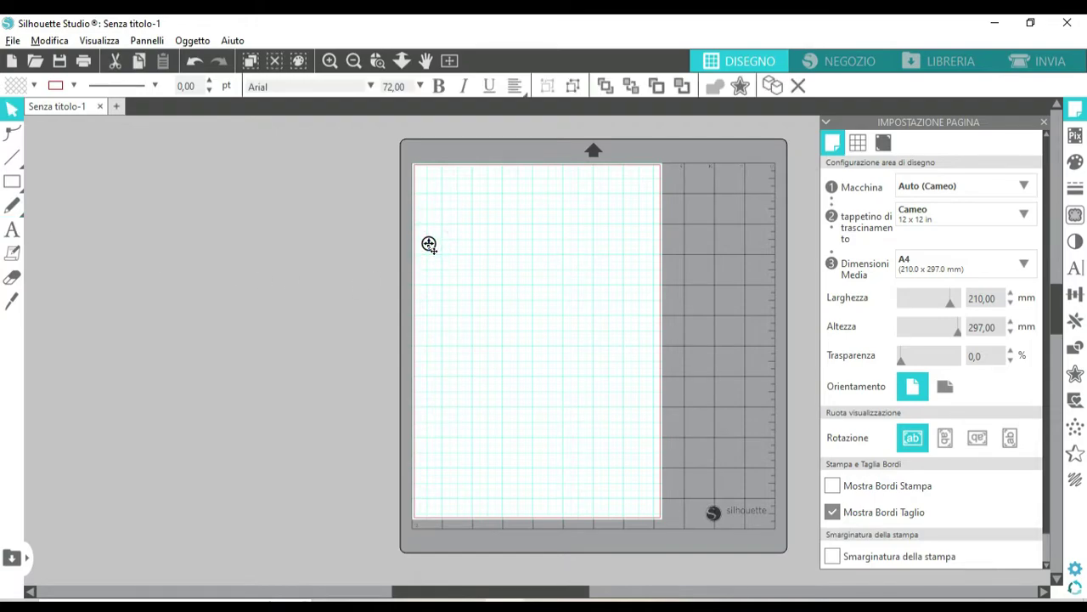
type("S")
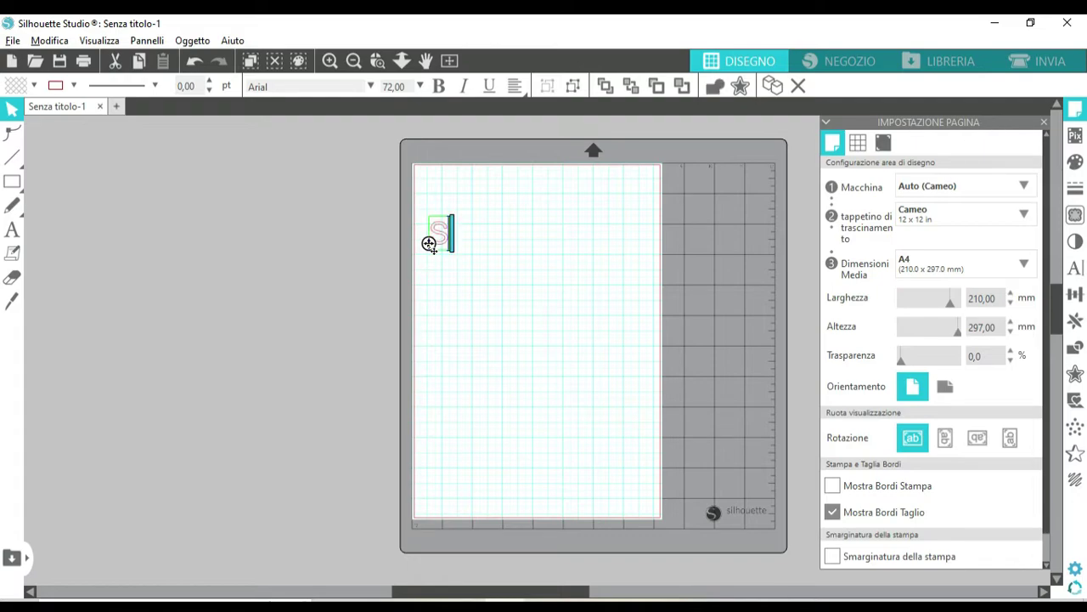
type("ilhouette")
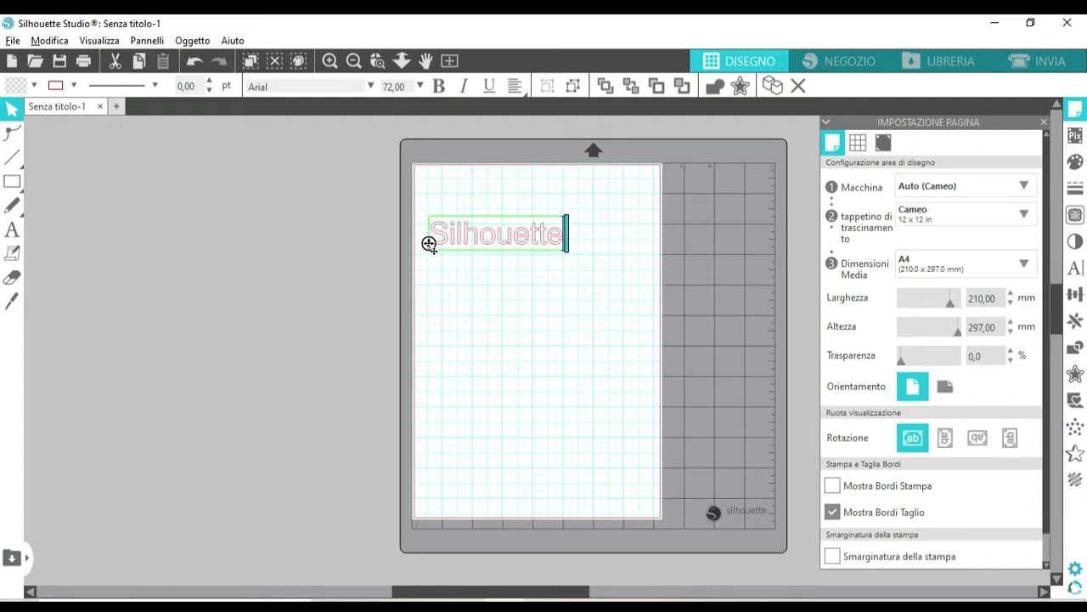
key("Return")
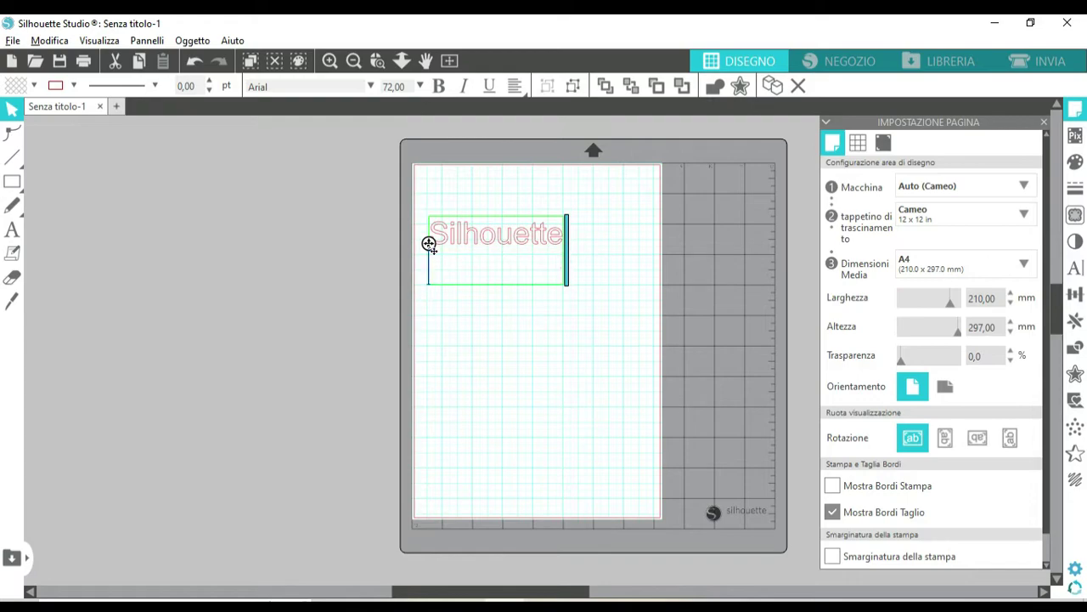
type("Mania")
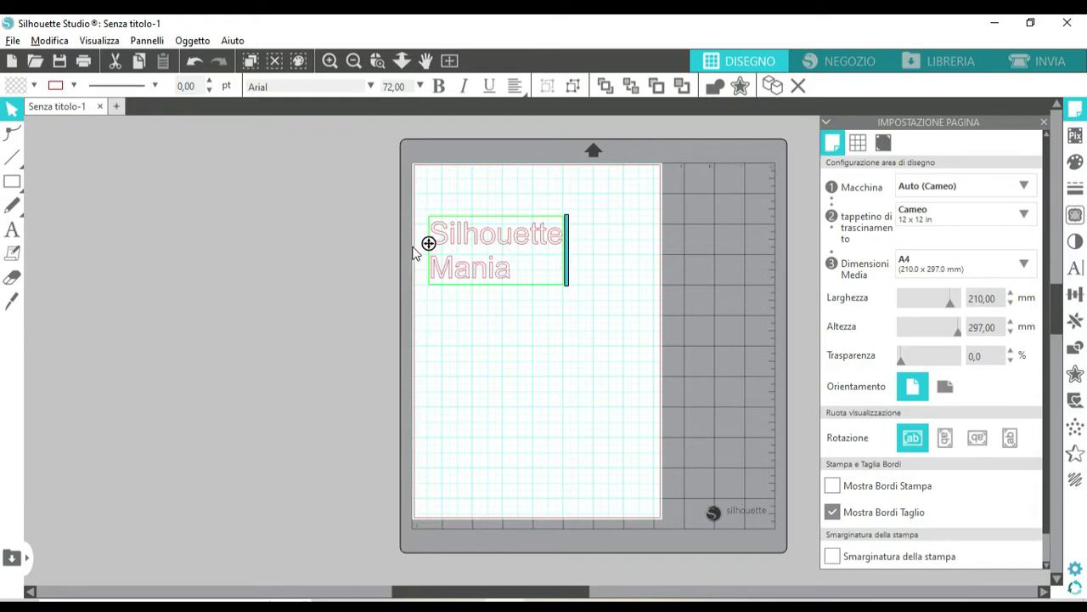
left_click(496, 323)
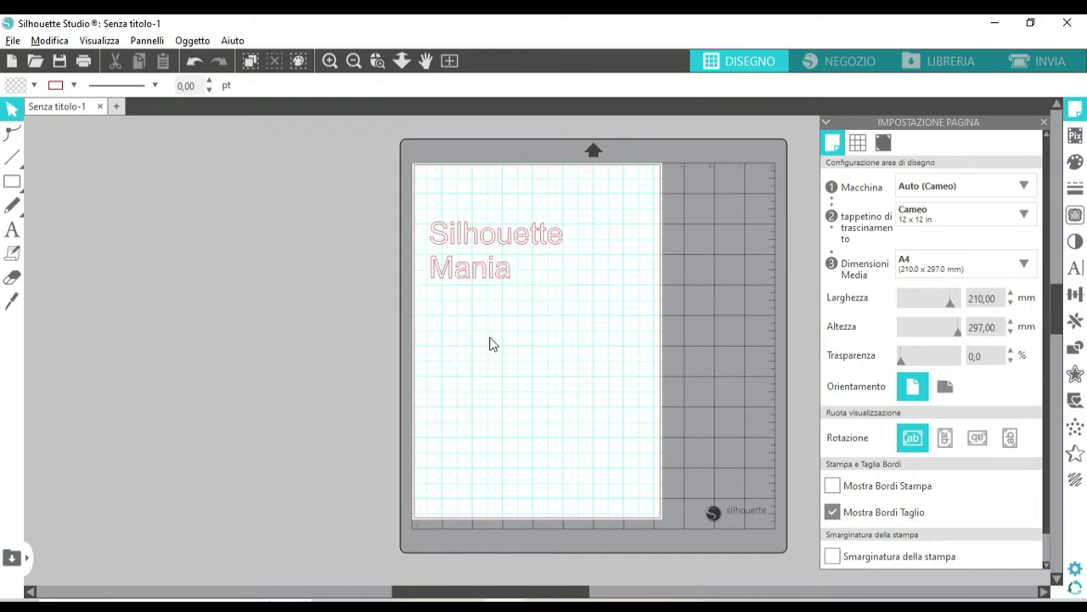
- Select the two-line "Silhouette Mania" text and open its text style settings
left_click(501, 283)
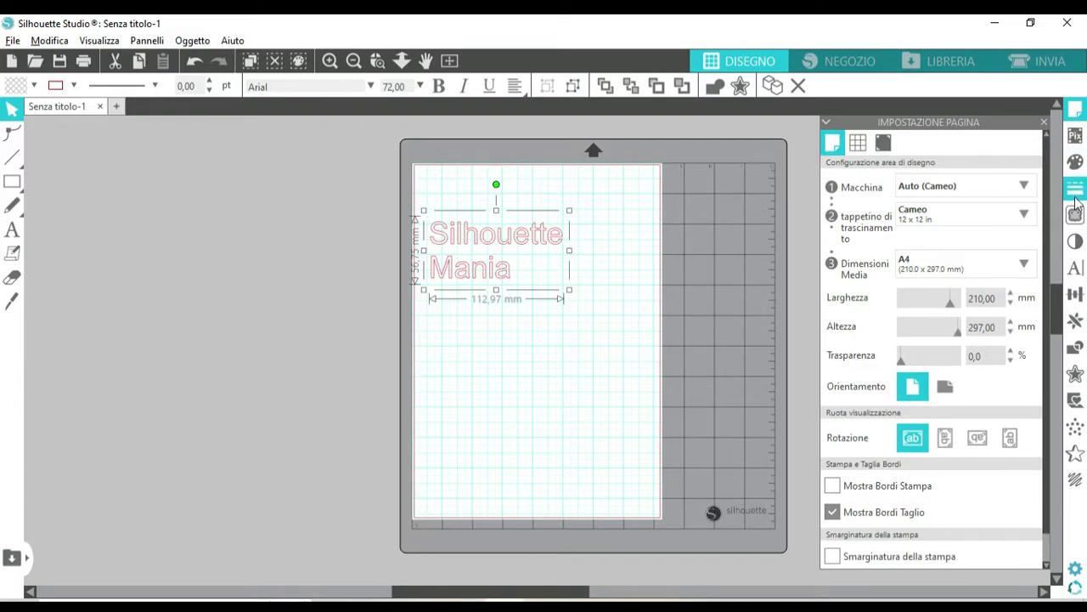
left_click(1074, 270)
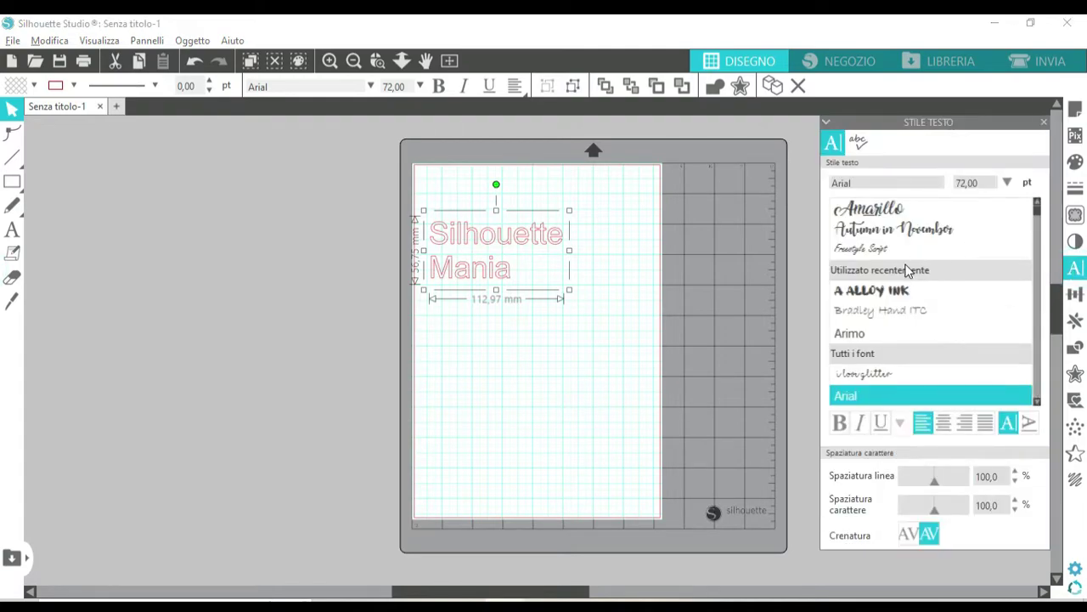
- Try the text in a series of fonts, including a Alloy Ink, Courier New, Algerian, Bauhaus 93 and Berlin Sans FB Demi
left_click(894, 304)
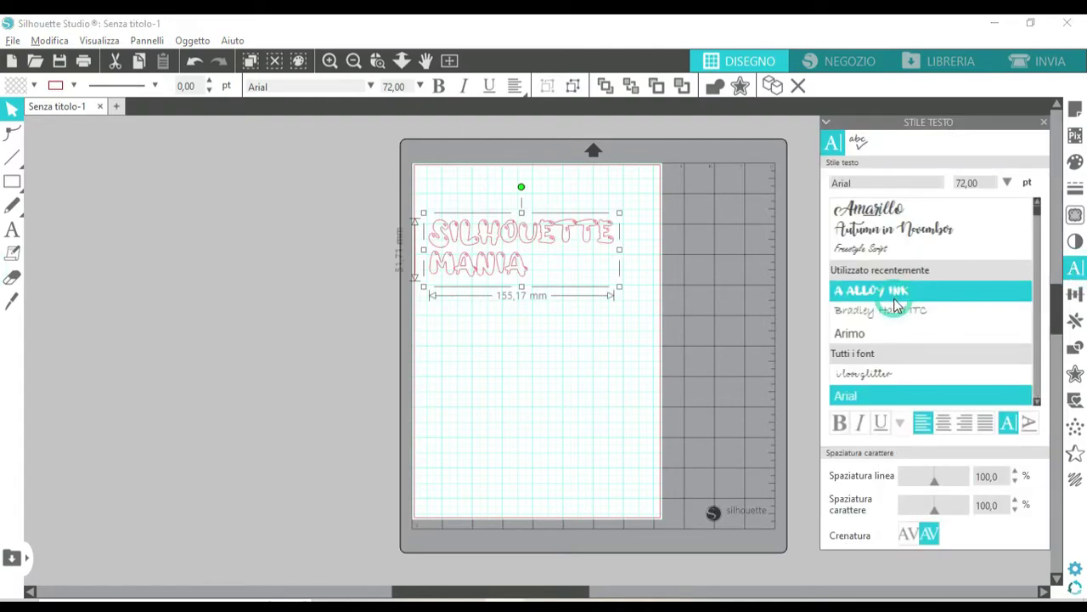
left_click(892, 352)
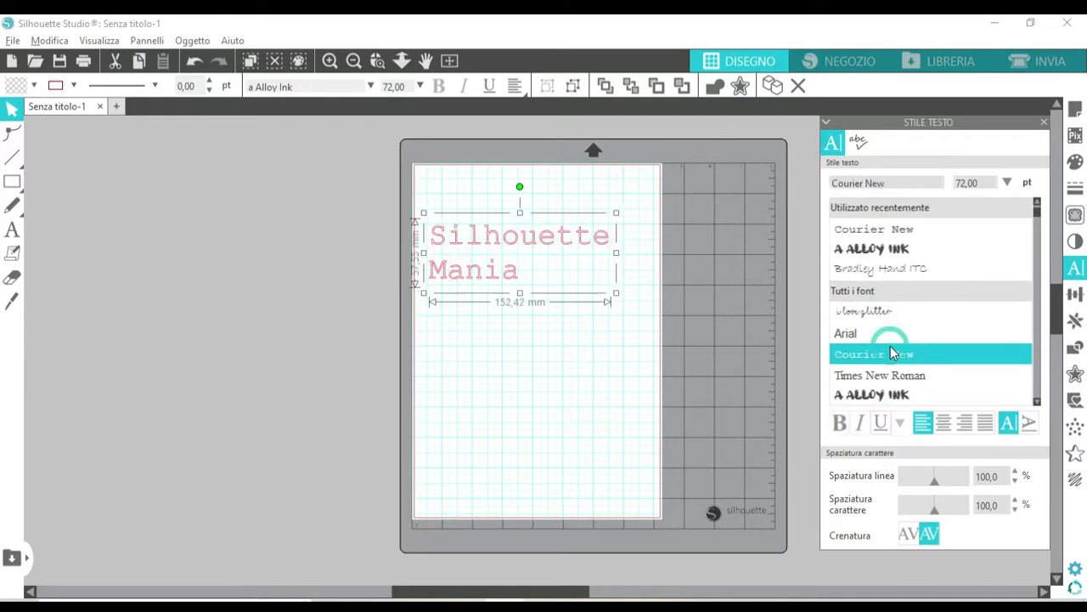
key("Down")
key("Down")
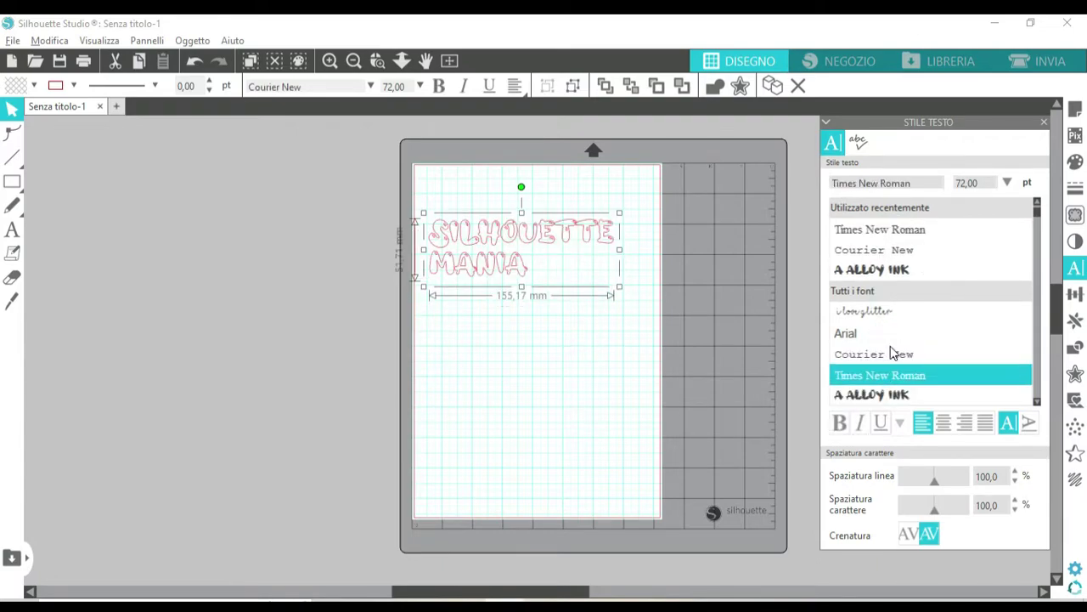
key("Down")
key("Down")
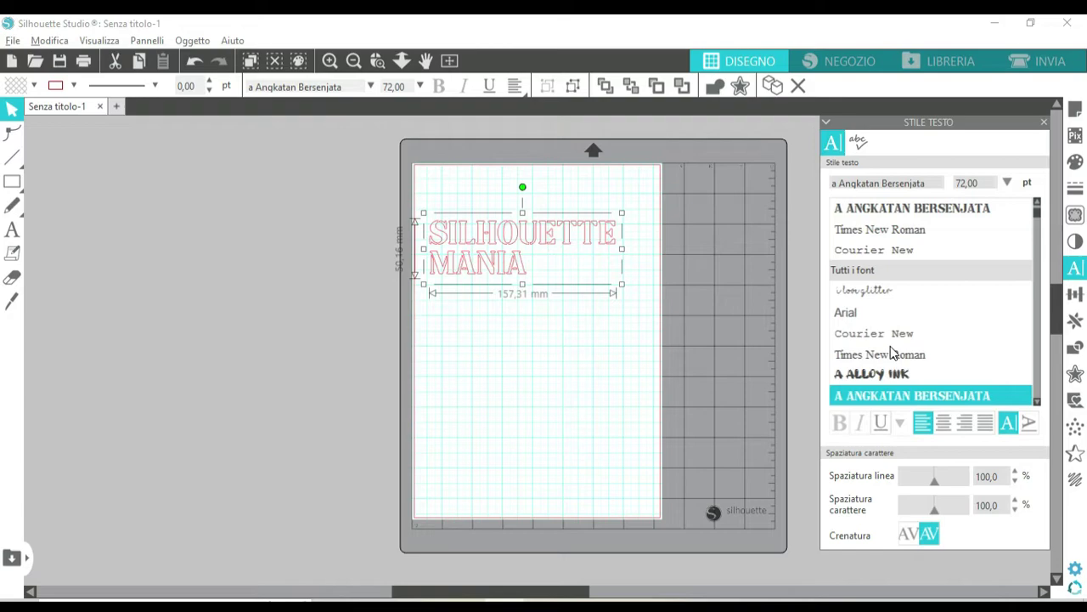
key("Down")
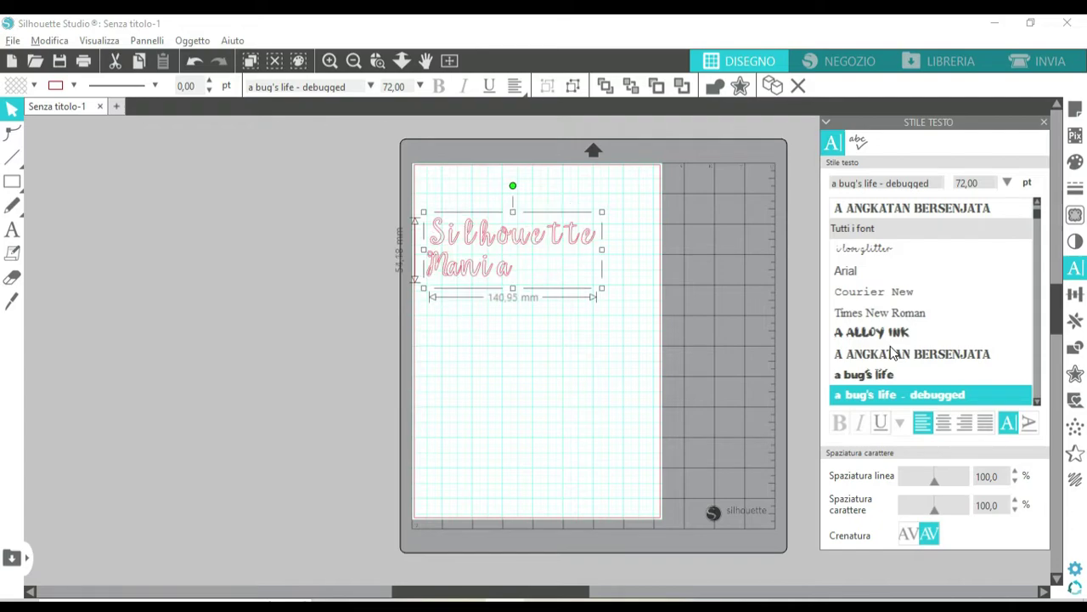
key("Down")
key("Down")
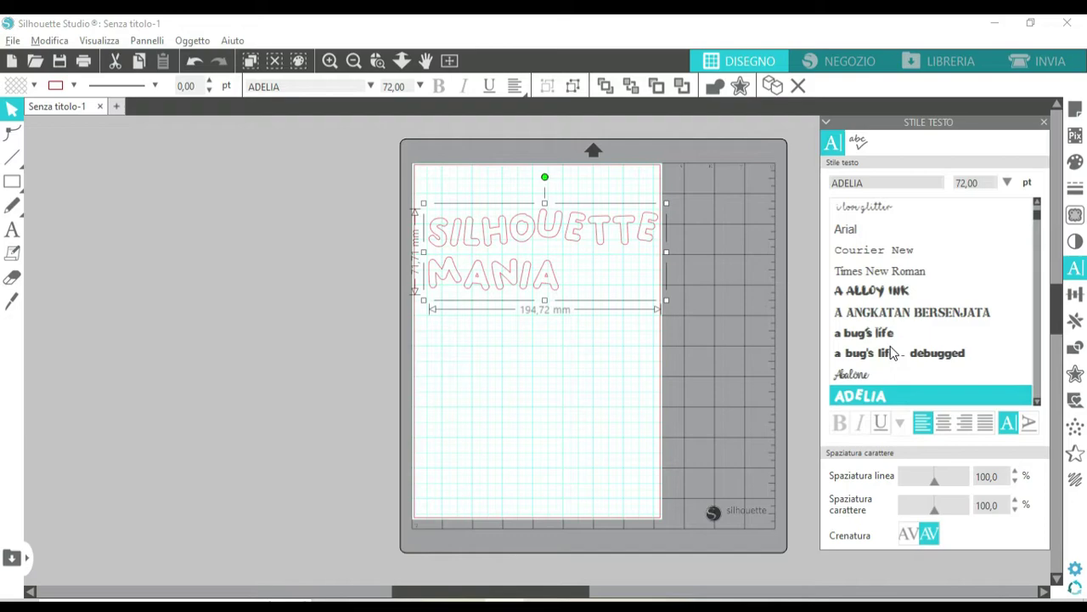
key("Down")
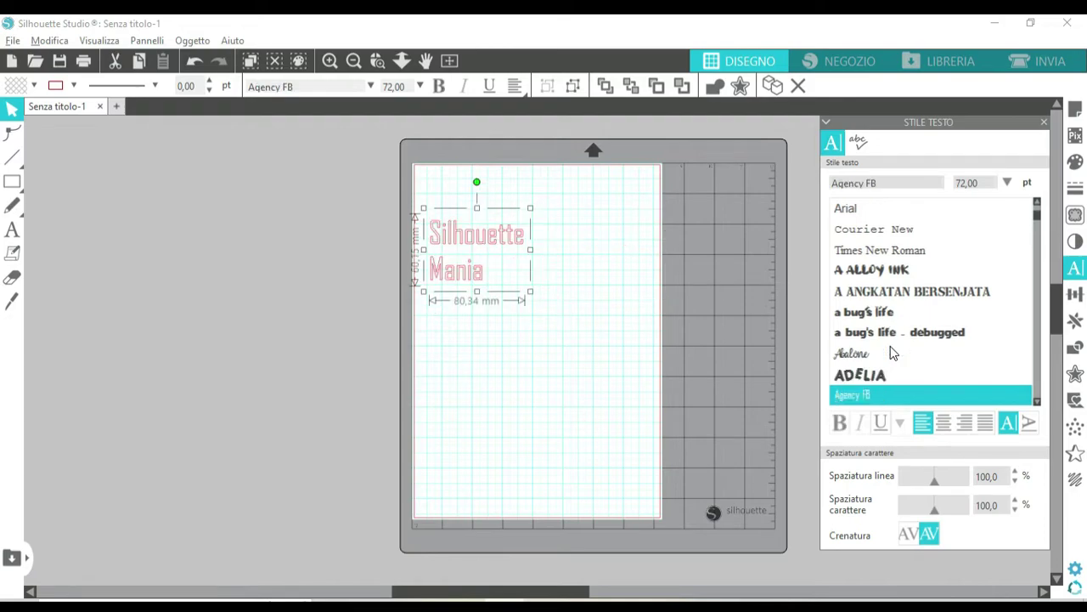
key("Down")
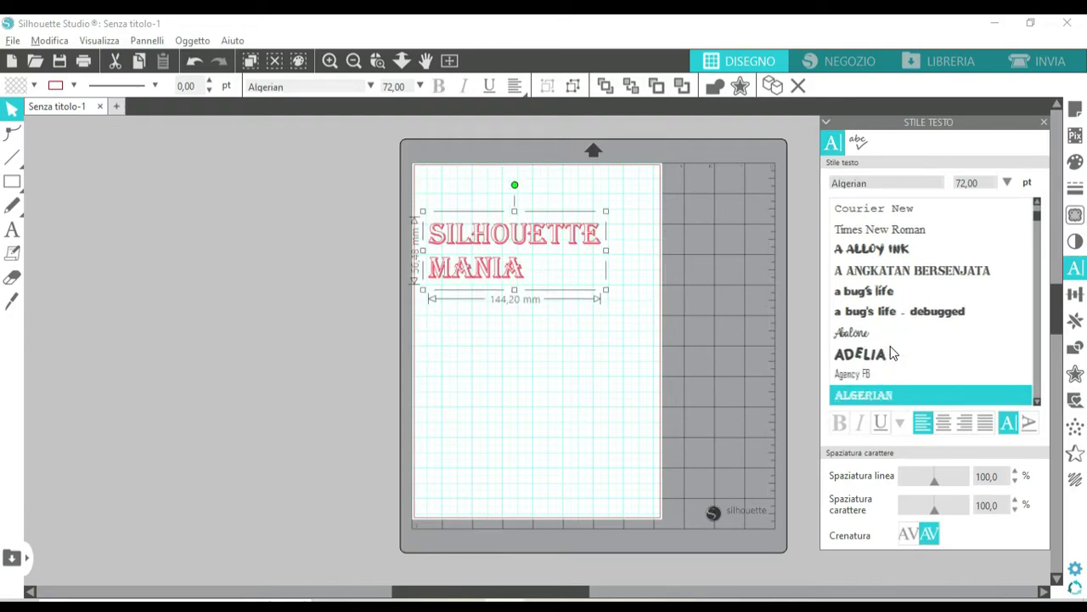
key("Down")
key("Down")
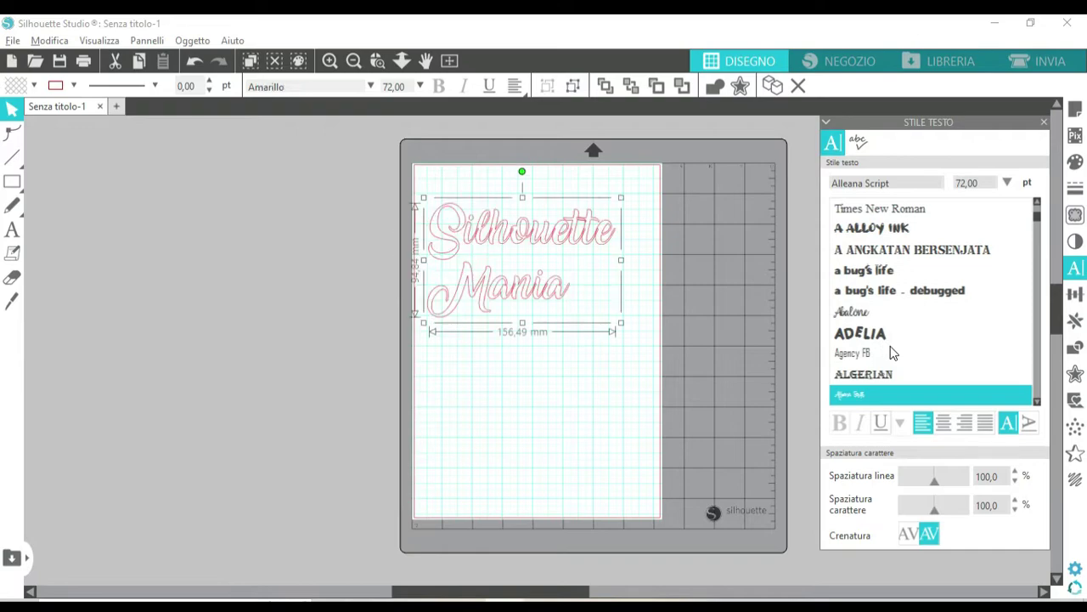
key("Down")
key("Down")
key("Down")
key("Down")
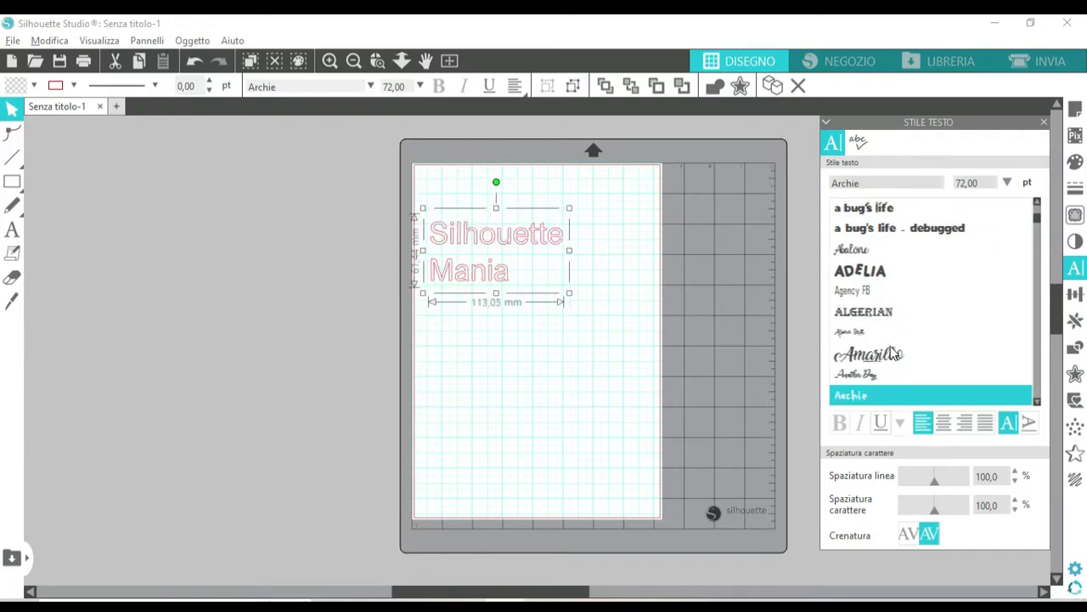
key("Down")
key("Down")
key("Down")
key("Down")
key("Down")
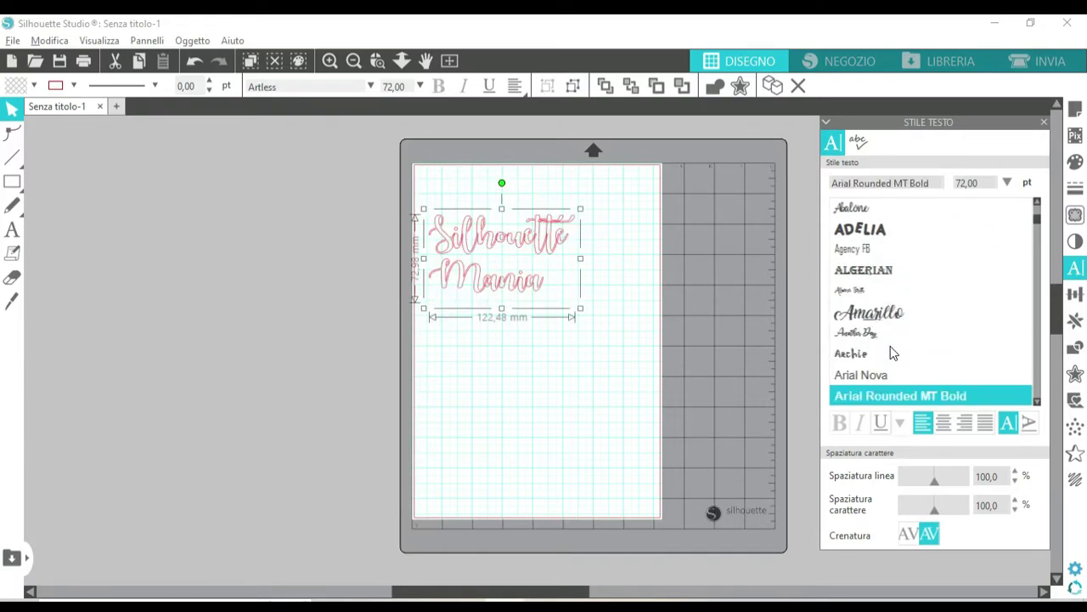
key("Down")
key("Down")
key("Down")
key("Down")
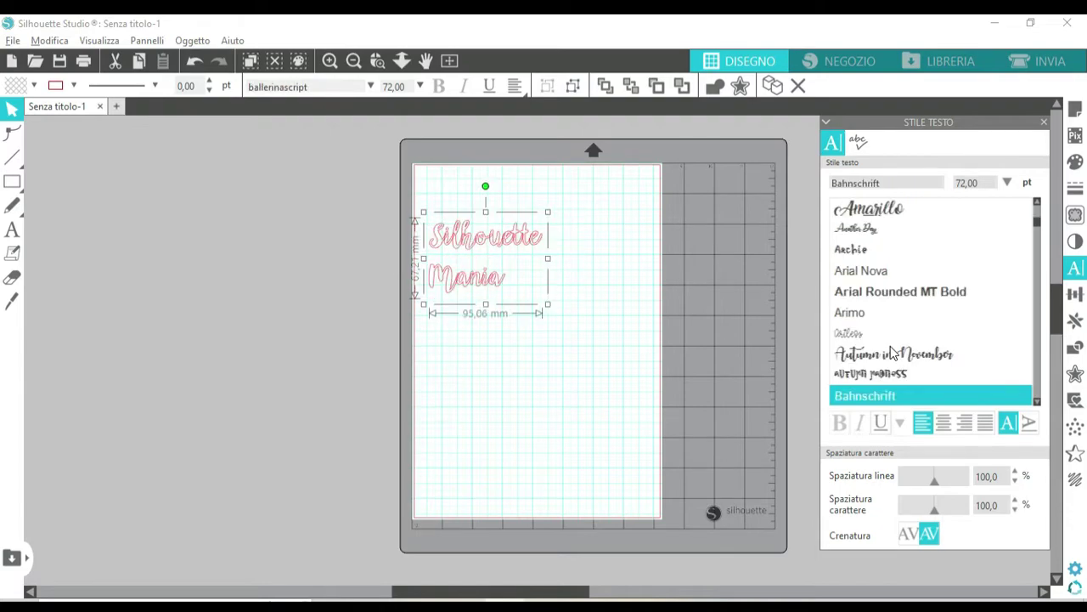
key("Down")
key("Down")
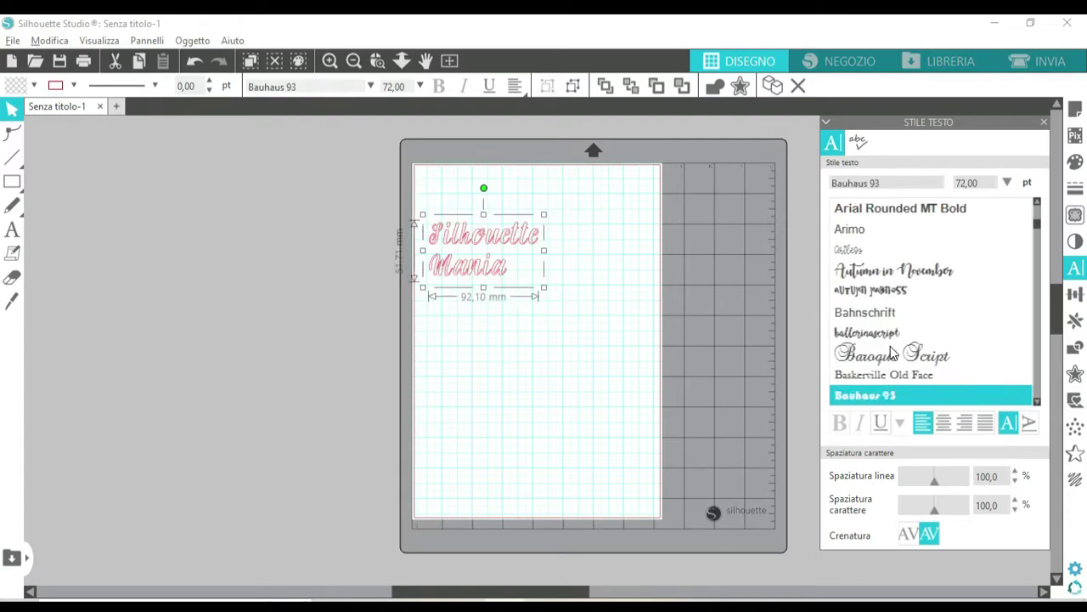
key("Down")
key("Down")
key("Down")
key("Down")
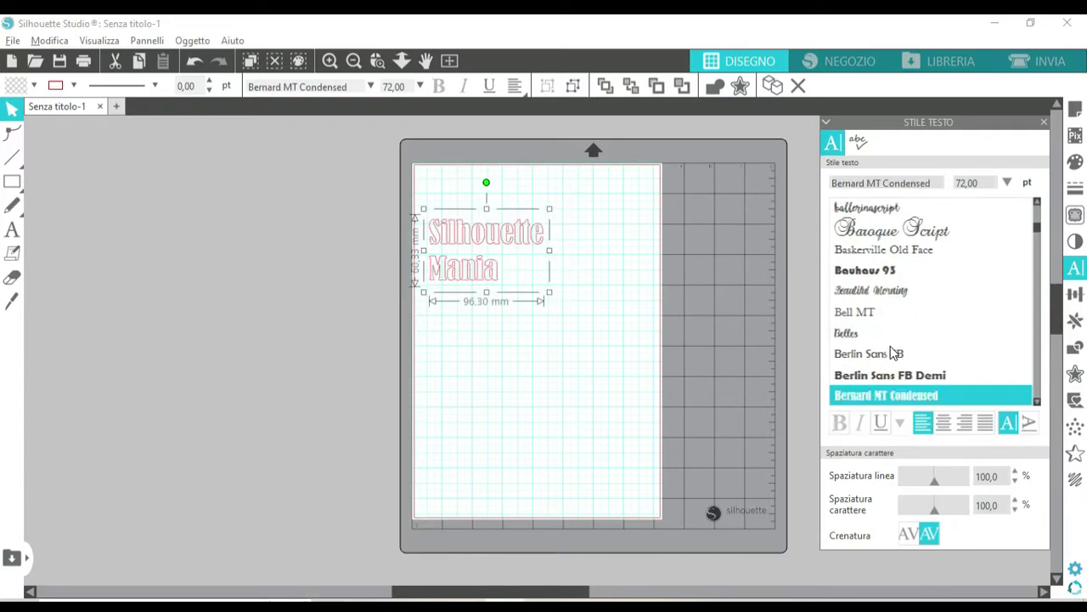
key("Up")
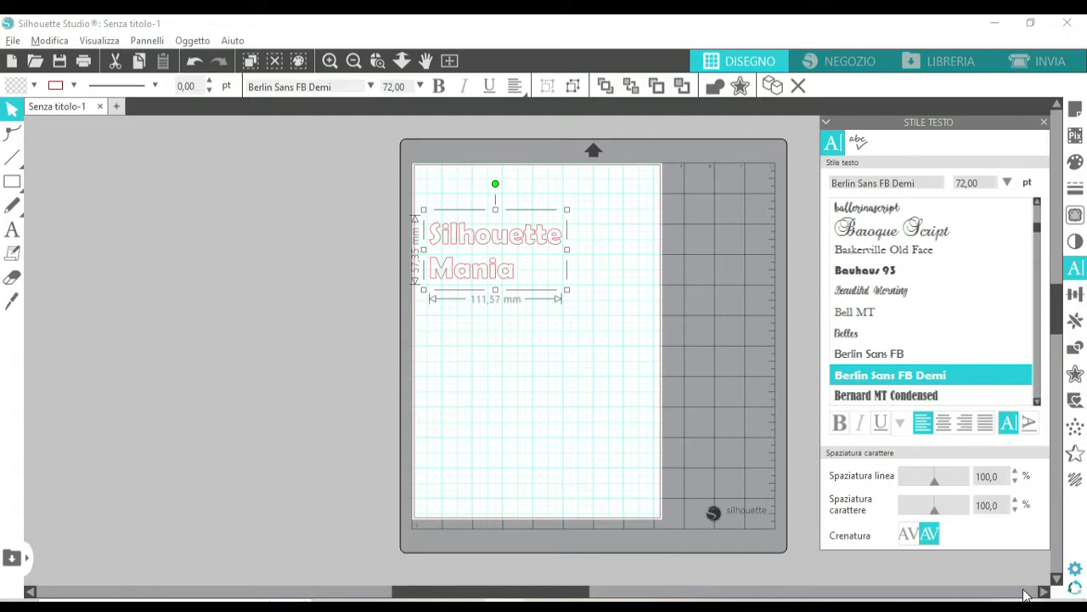
- Set the font of the two-line text to BubbleGum
left_click_drag(1037, 226, 1038, 237)
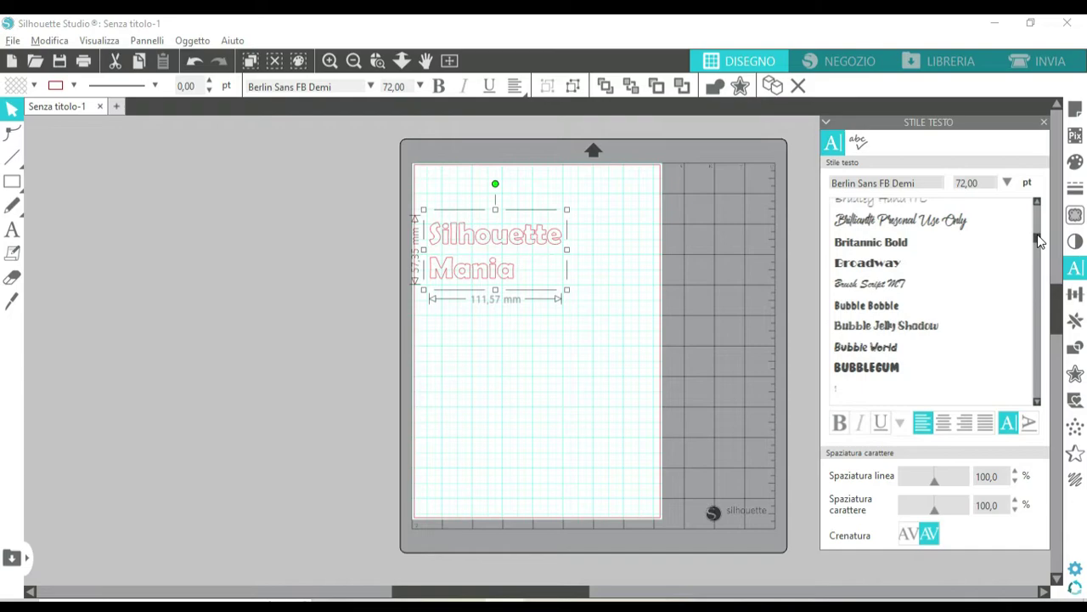
left_click(888, 367)
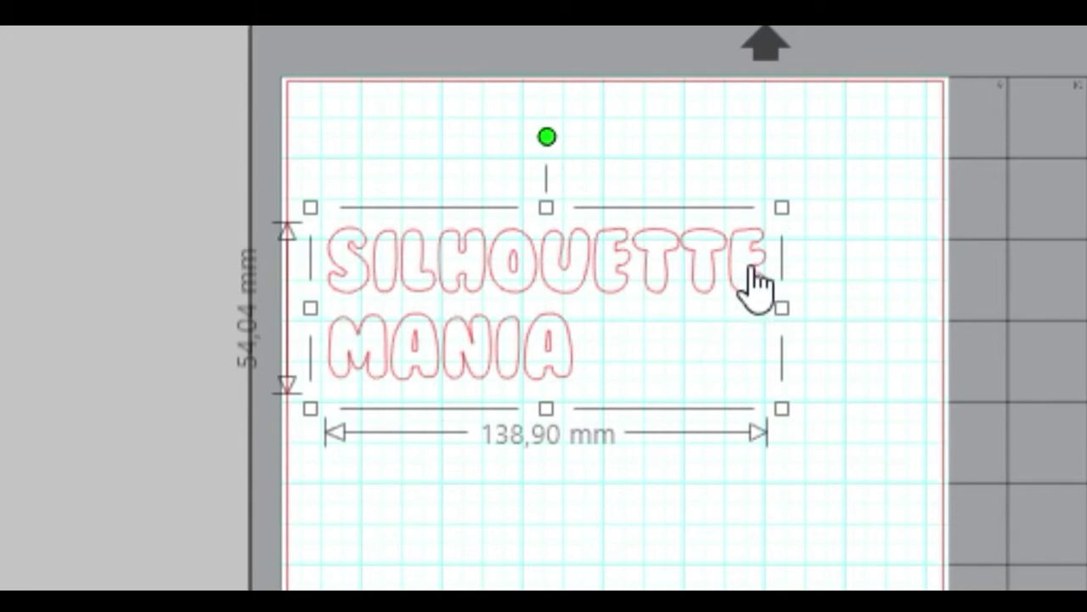
- Enlarge the "Silhouette Mania" text proportionally to about 181 mm wide and 70 mm high
left_click(778, 208)
left_click_drag(798, 213, 837, 186)
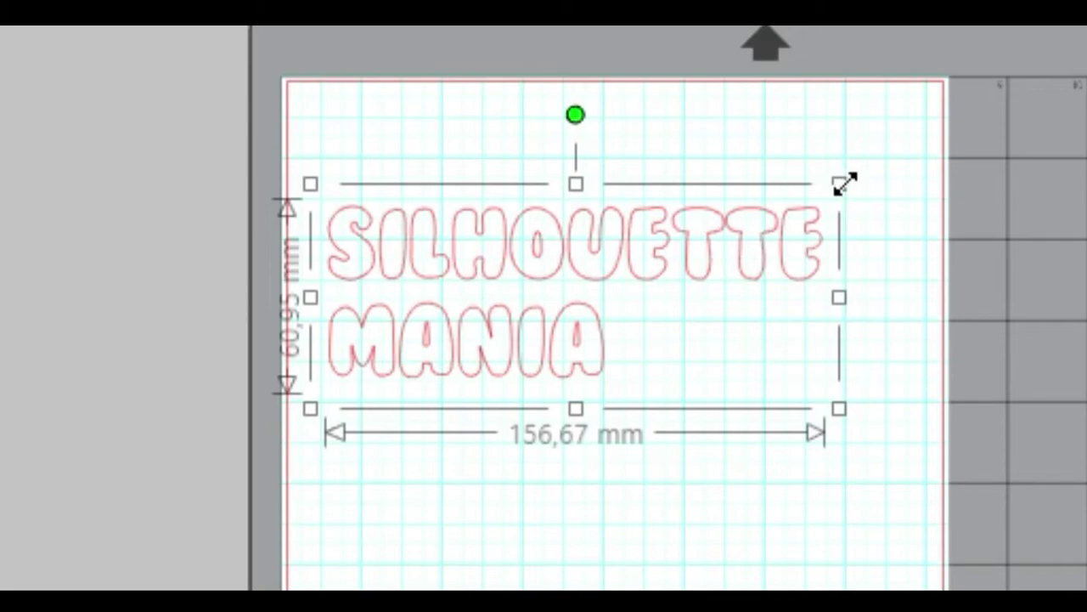
left_click_drag(844, 185, 828, 170)
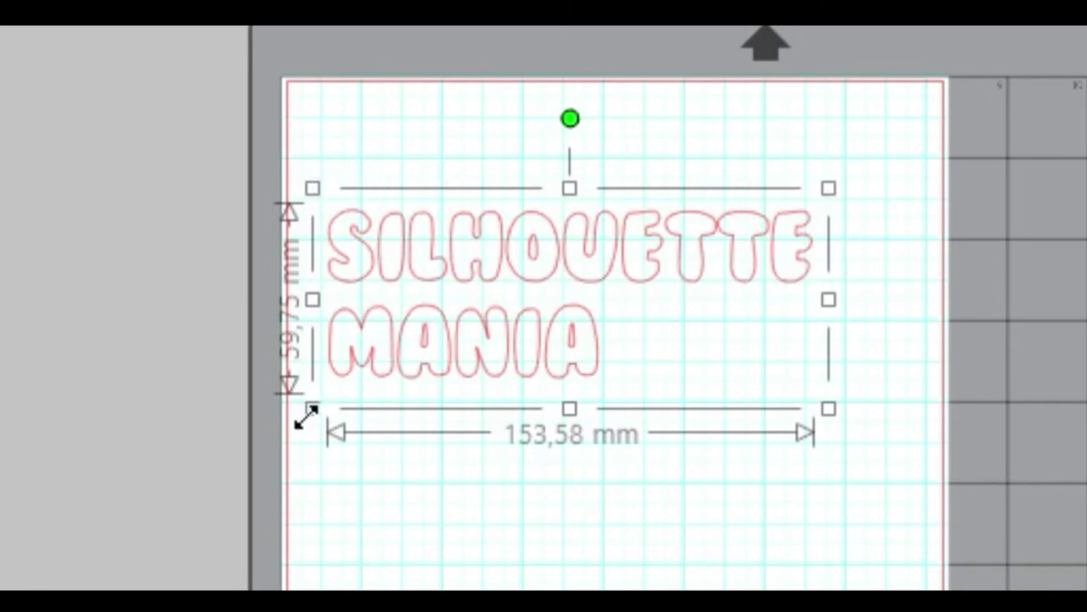
left_click_drag(825, 183, 907, 137)
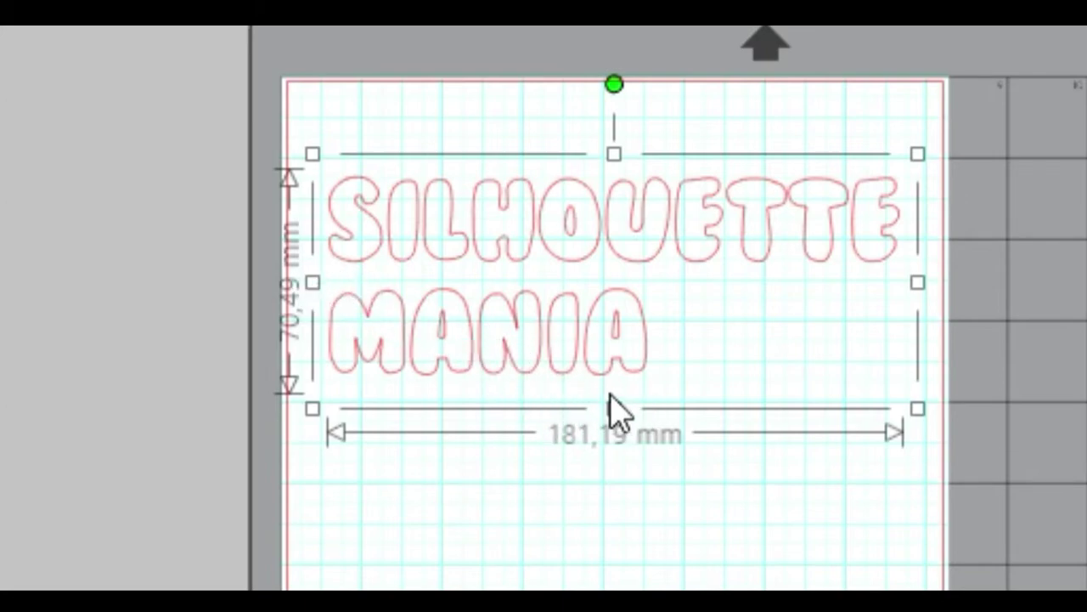
- Adjust the text's height and width separately, then scale it to about 189 mm wide by 67 mm high and deselect it
left_click_drag(615, 409, 636, 413)
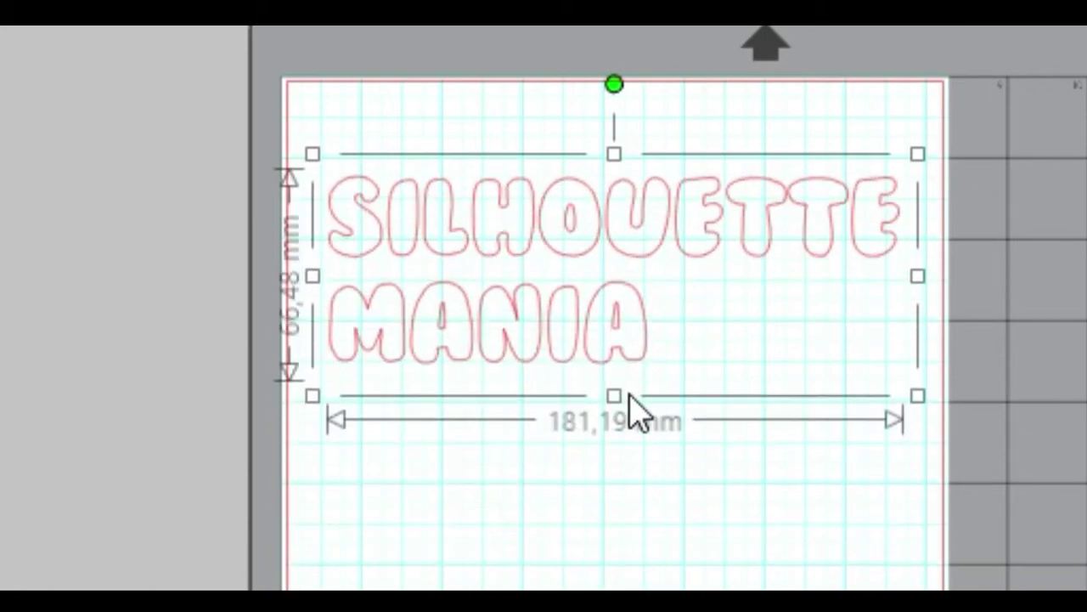
left_click_drag(307, 274, 298, 236)
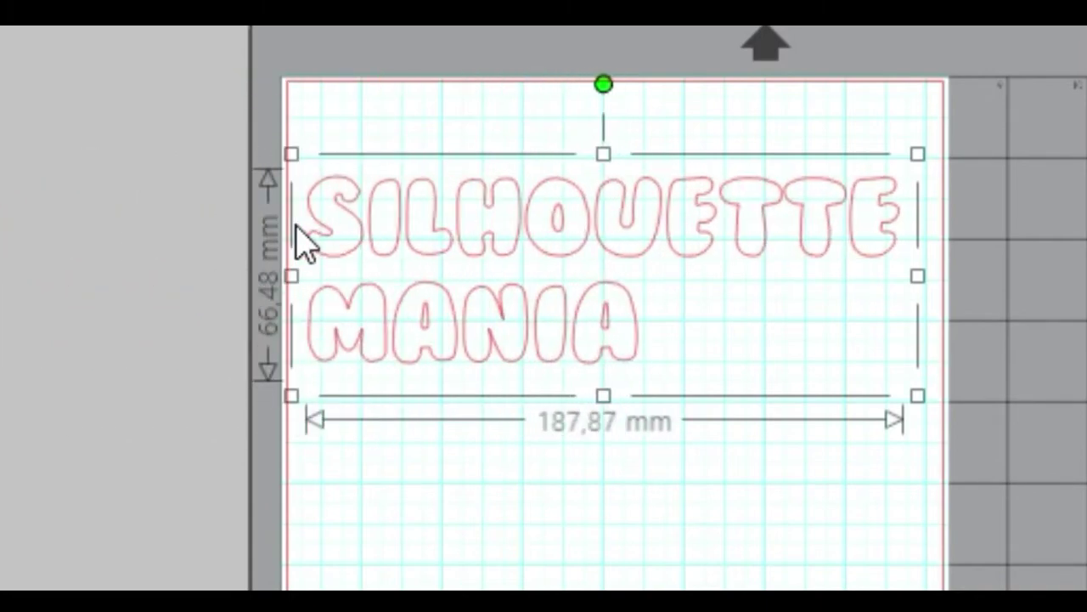
left_click_drag(283, 401, 26, 595)
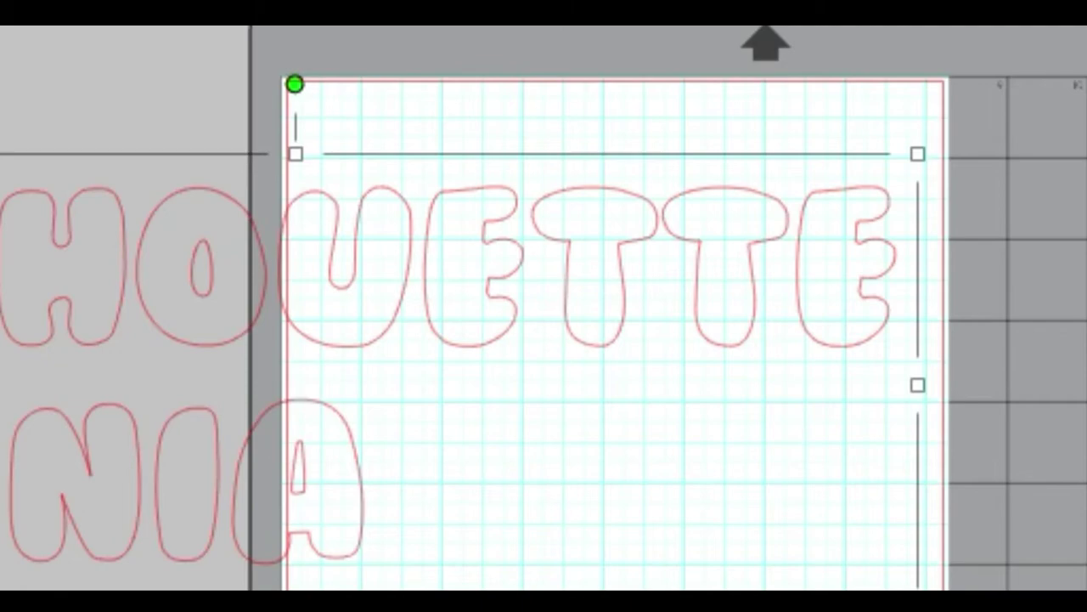
left_click_drag(26, 594, 288, 397)
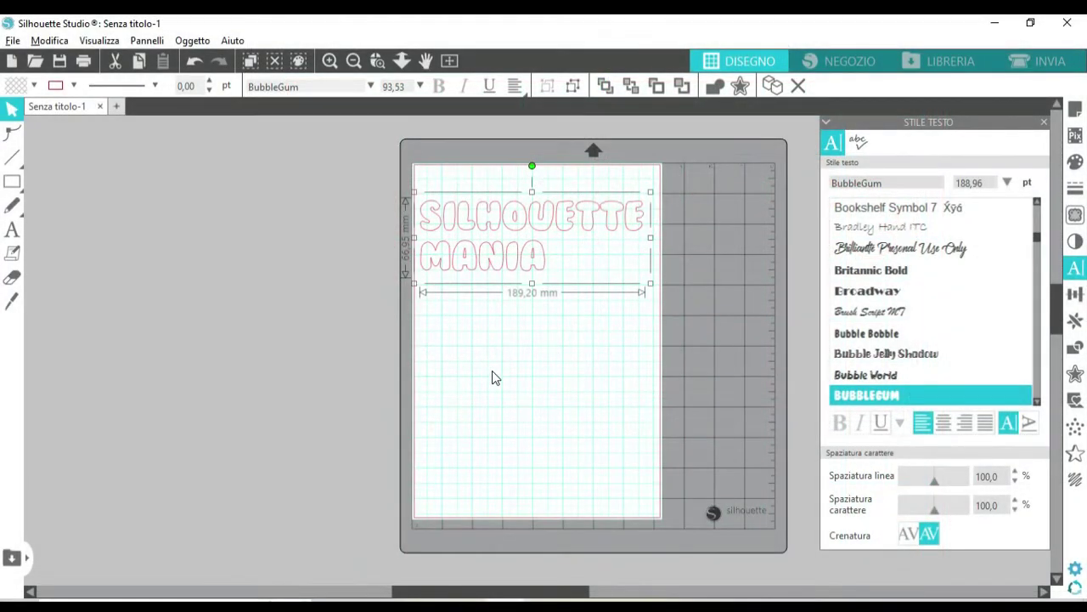
left_click(492, 370)
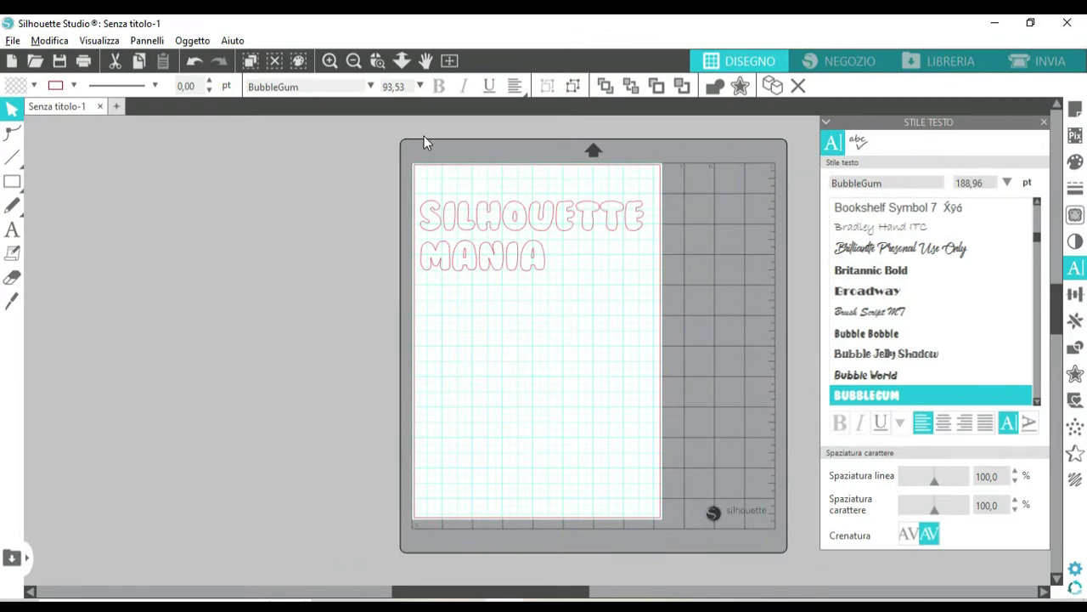
- Move the "Silhouette Mania" text up against the top edge of the page
left_click(335, 65)
scroll(411, 403, "up", 2)
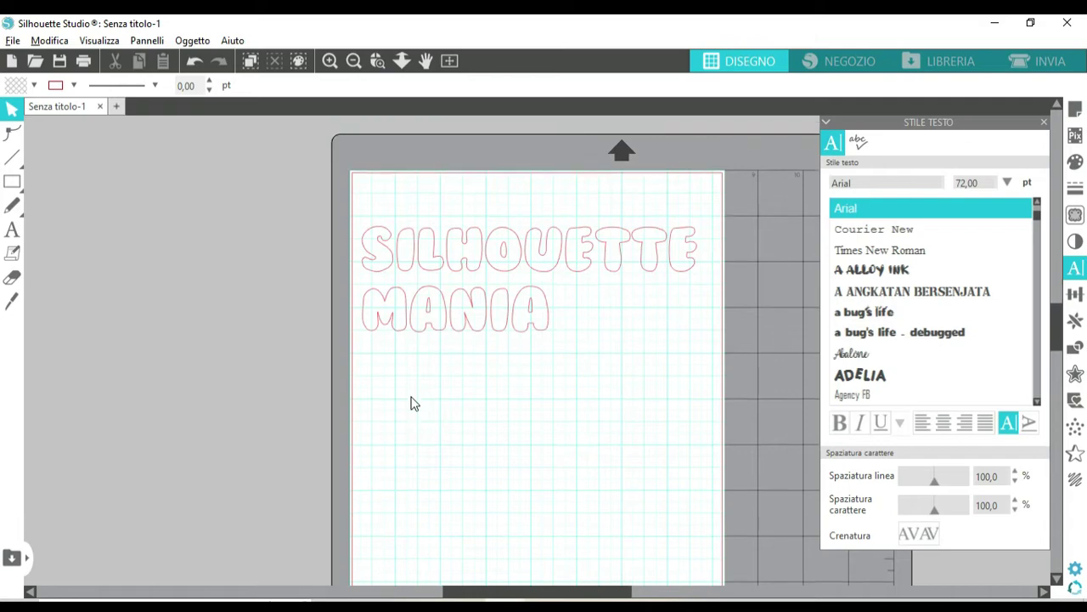
scroll(410, 404, "up", 1)
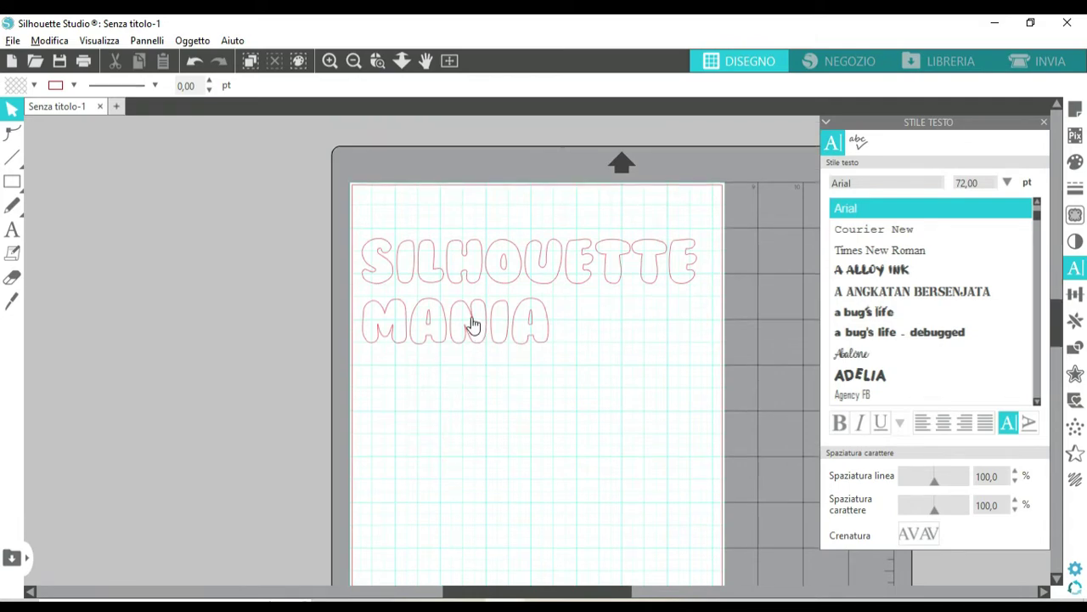
left_click(473, 323)
left_click(474, 318)
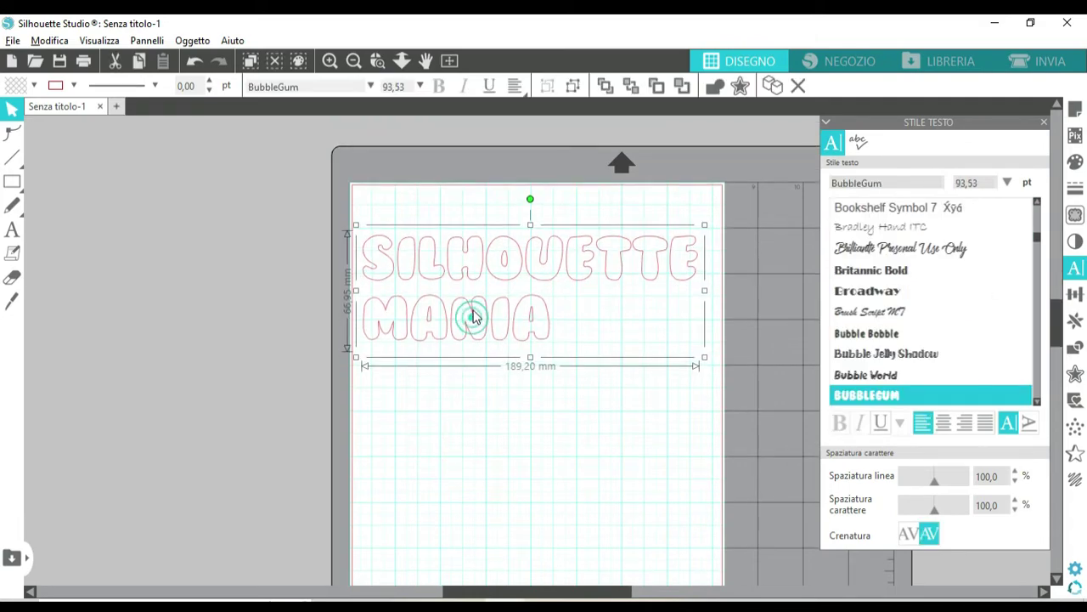
left_click_drag(474, 317, 474, 286)
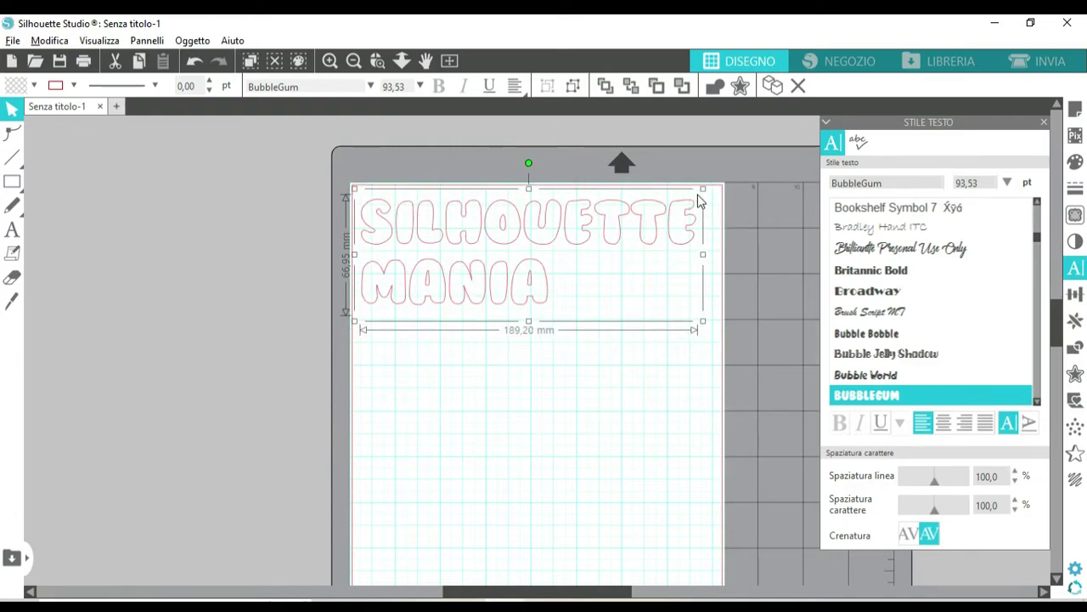
- Reduce the page height to 80 mm in the page setup, keeping the 210 mm width, so the page fits the text
left_click(353, 60)
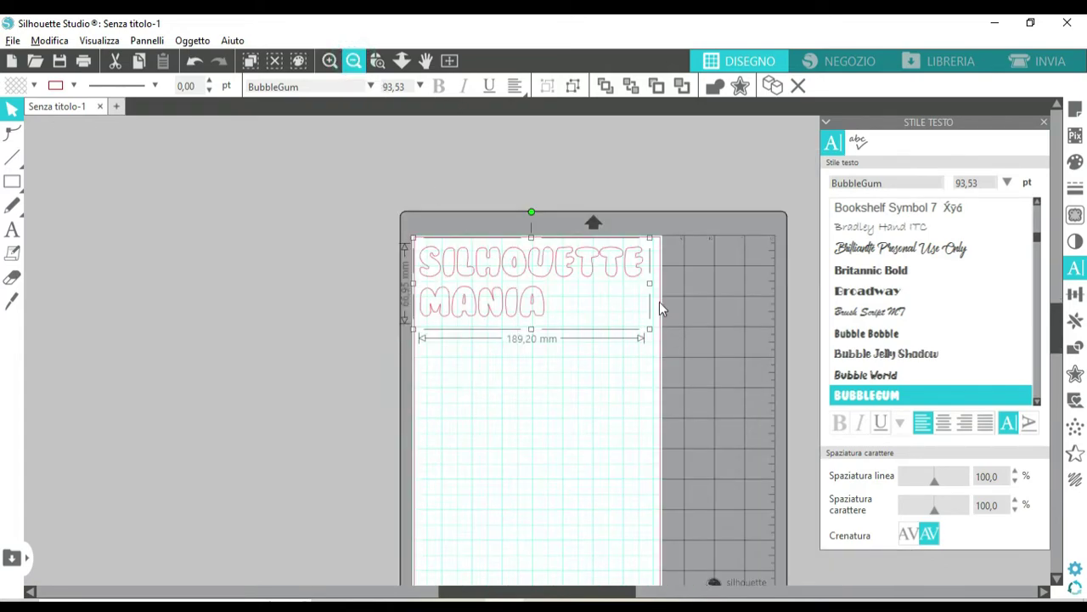
scroll(667, 305, "down", 1)
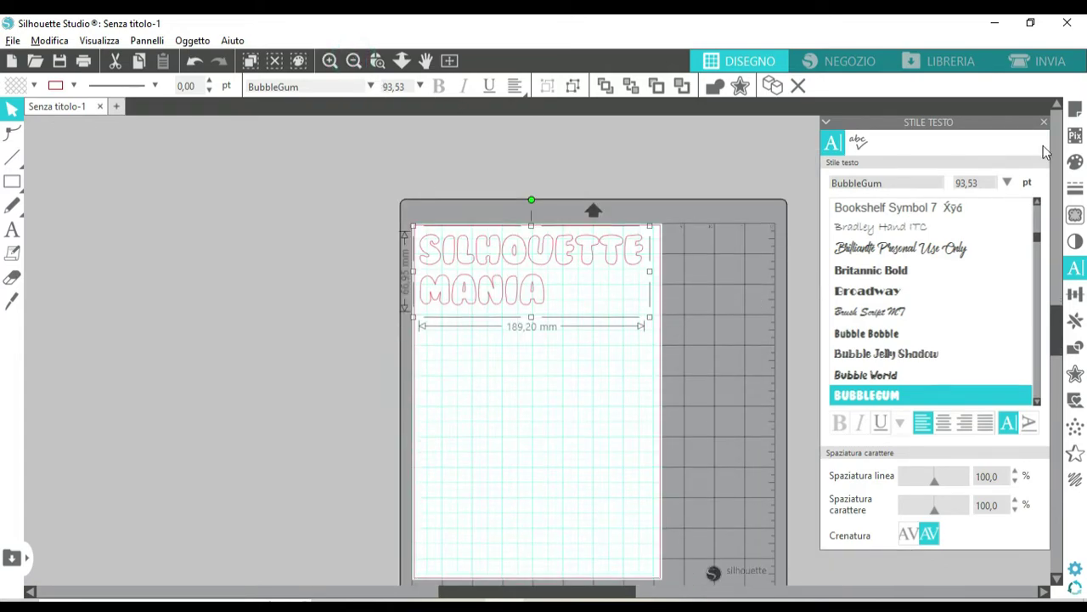
left_click(1077, 111)
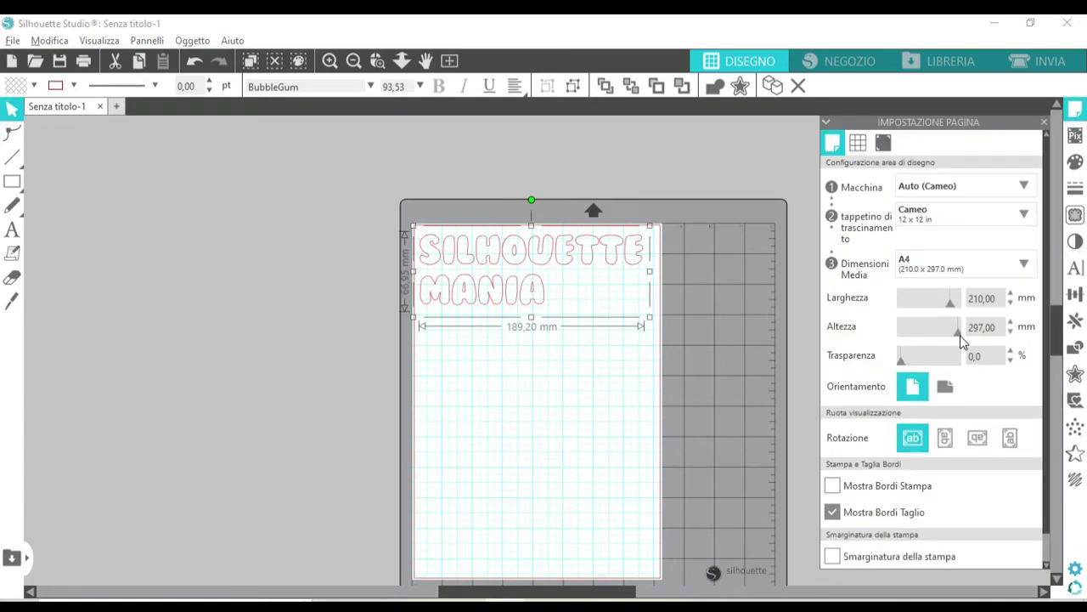
left_click_drag(957, 338, 928, 335)
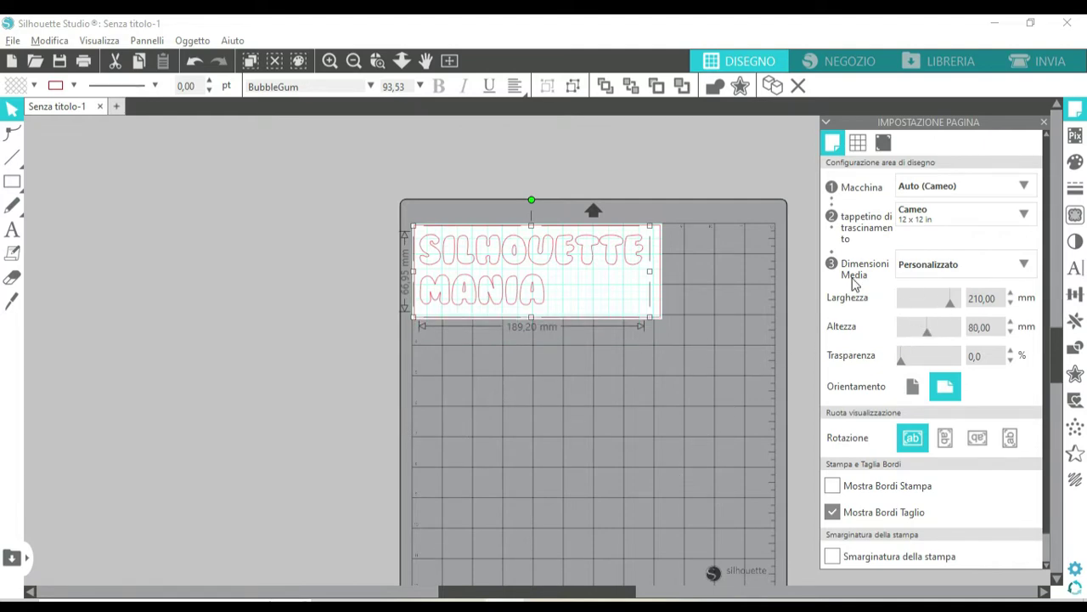
- Examine the cut border along the edges and corners of the page around the "Silhouette Mania" text
left_click(361, 321)
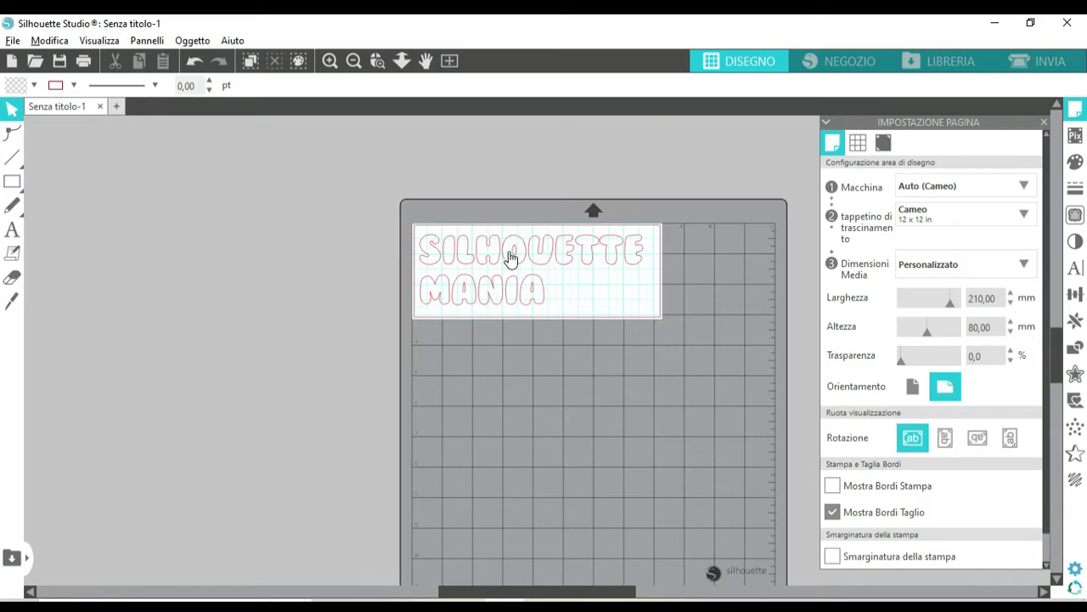
left_click(336, 66)
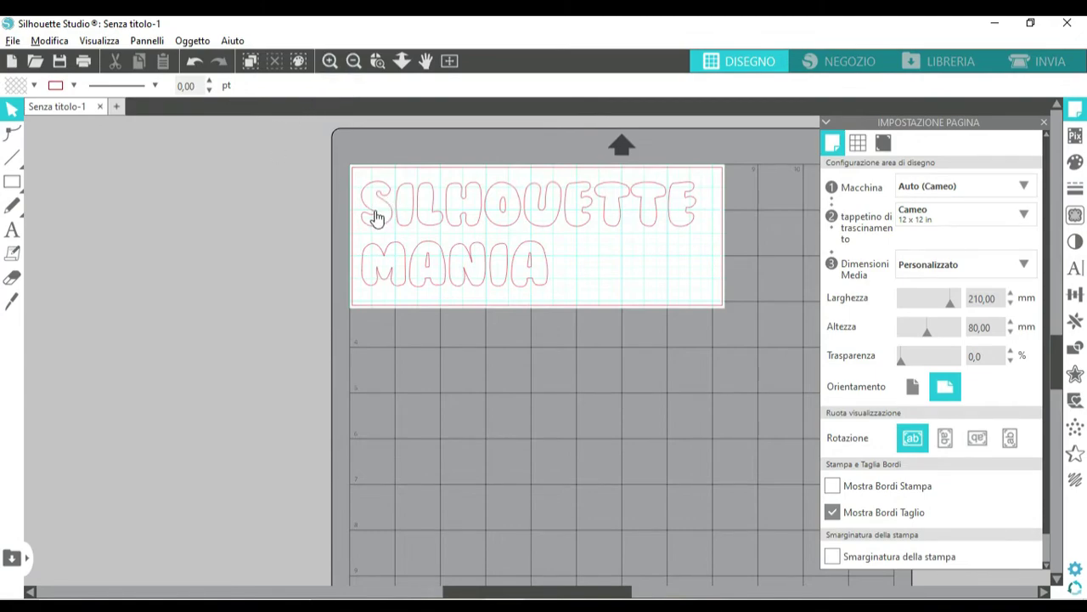
mouse_move(377, 218)
left_mouse_down()
mouse_move(368, 208)
mouse_move(378, 217)
left_mouse_up()
left_click(354, 180)
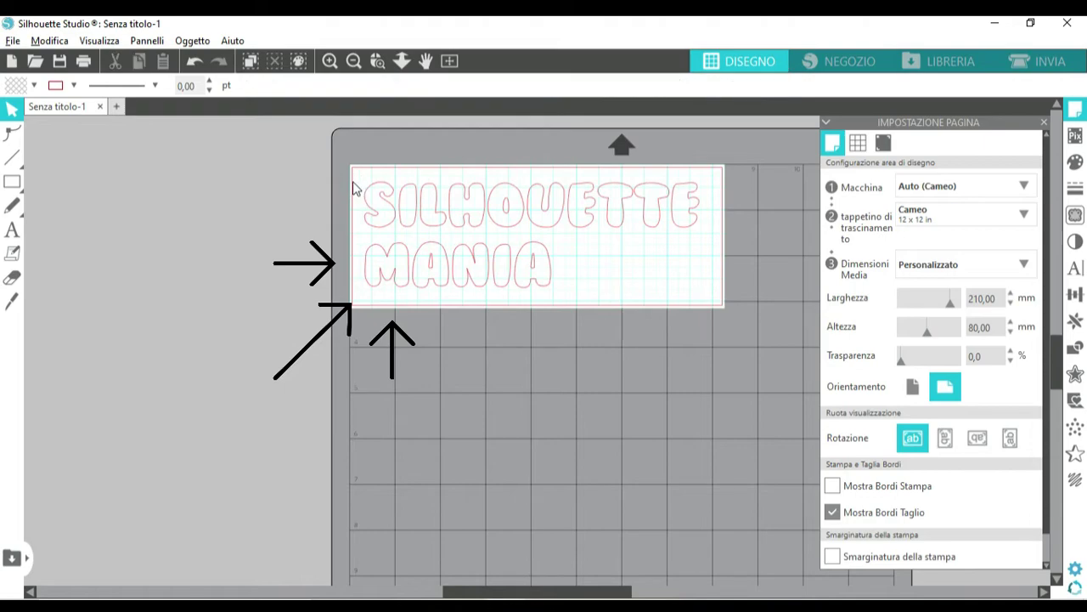
left_click(336, 74)
left_click(334, 69)
scroll(327, 317, "up", 3)
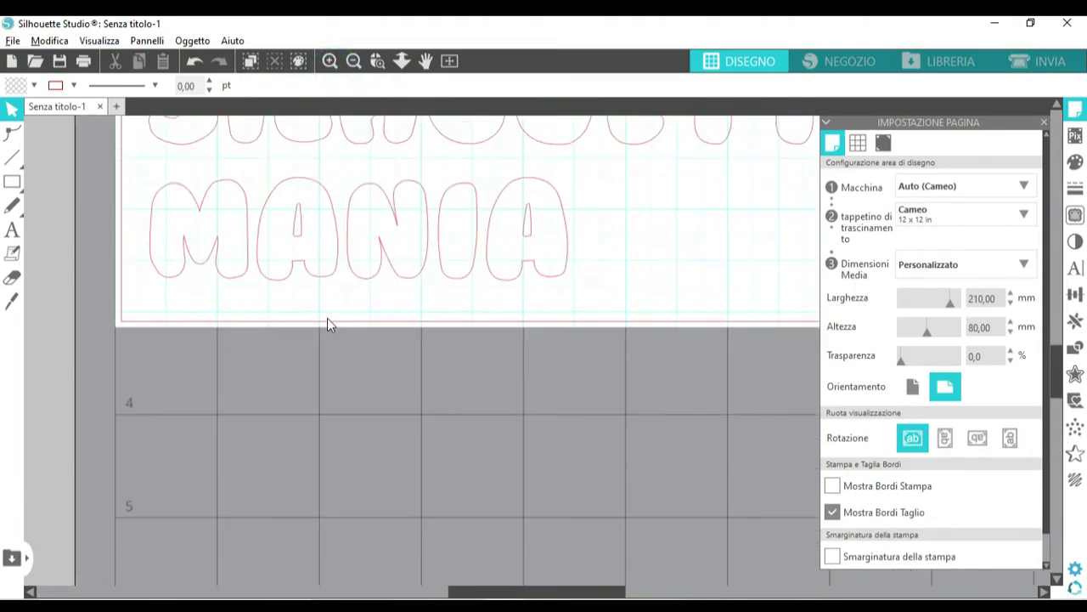
scroll(329, 329, "up", 2)
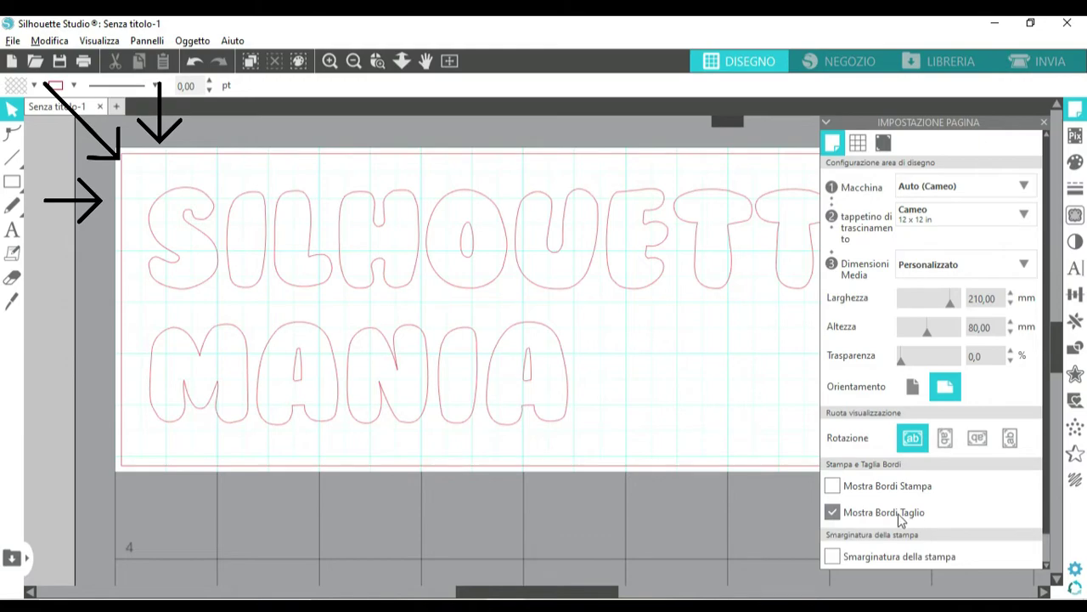
- Toggle the display of the page's cut border off and back on, leaving it shown
left_click(833, 512)
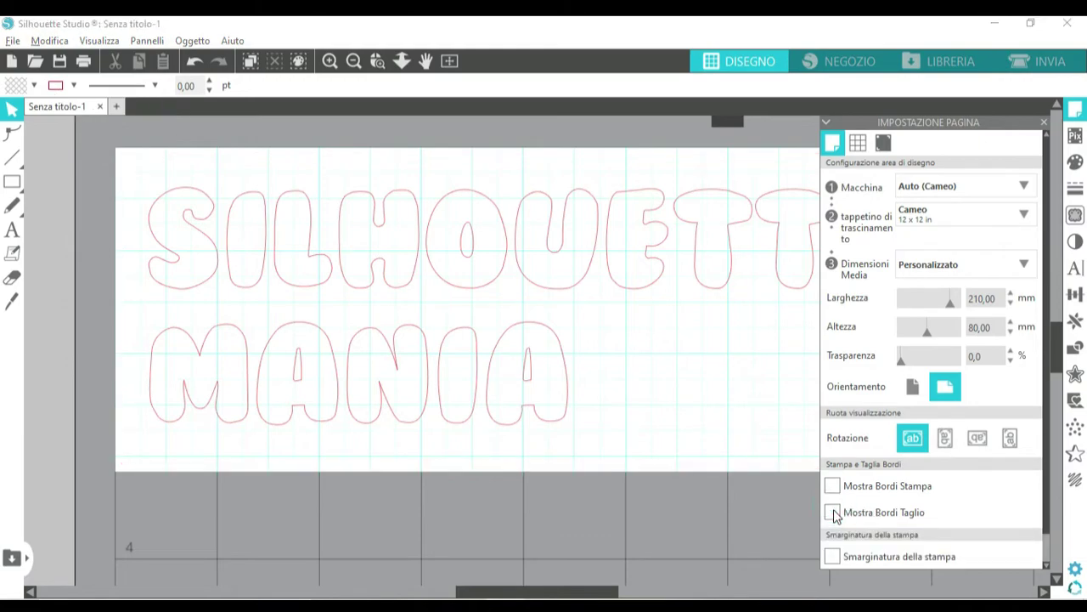
left_click(832, 512)
left_click(832, 513)
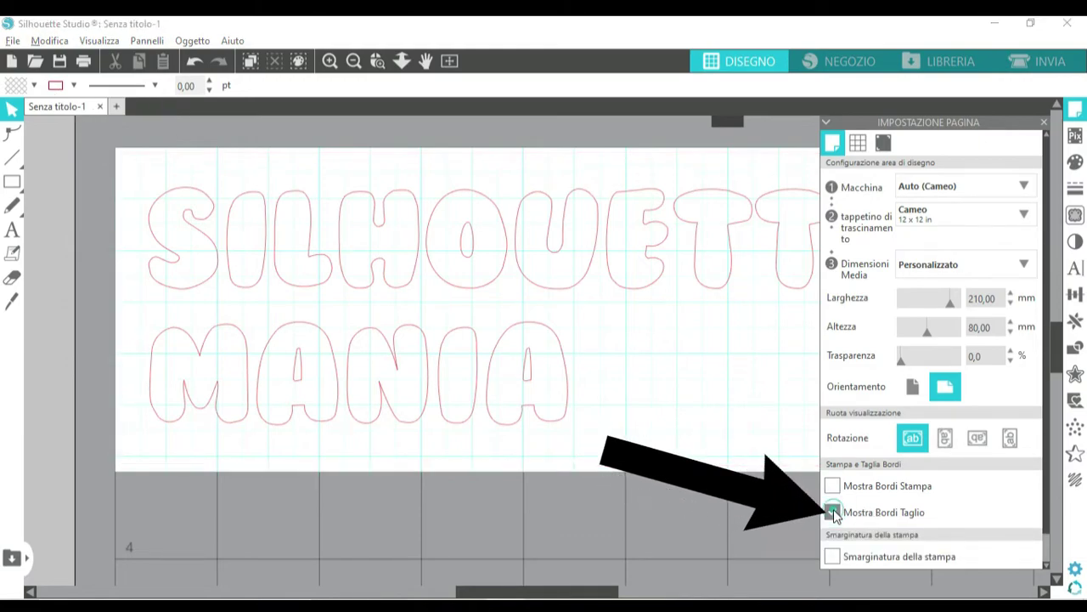
left_click(833, 513)
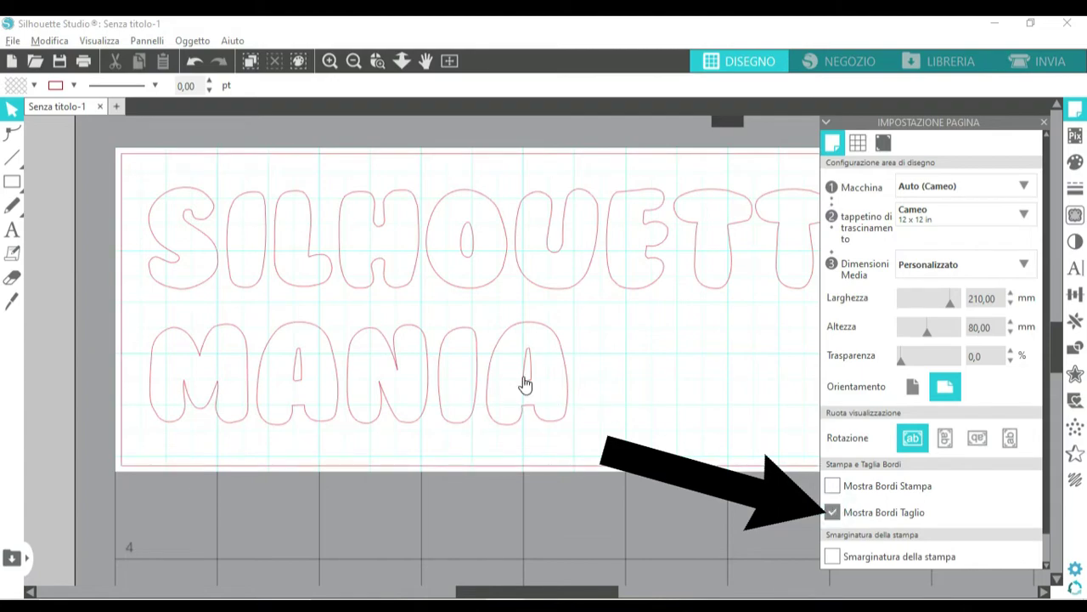
- Move the "Silhouette Mania" text up and left against the page's left cut border, and deselect it
left_click(213, 245)
left_click_drag(208, 246, 189, 235)
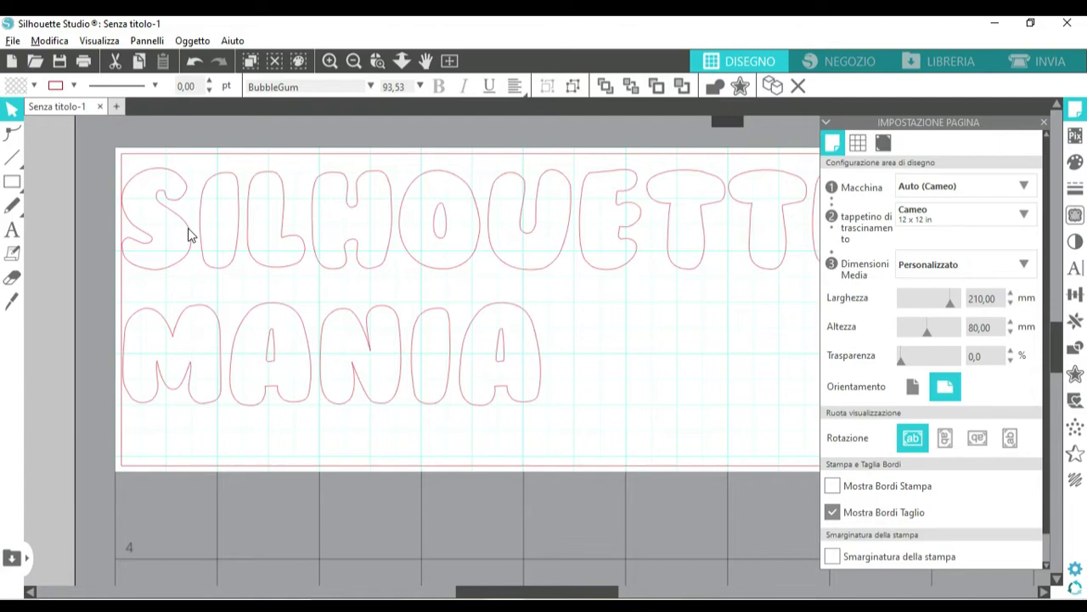
left_click(123, 206)
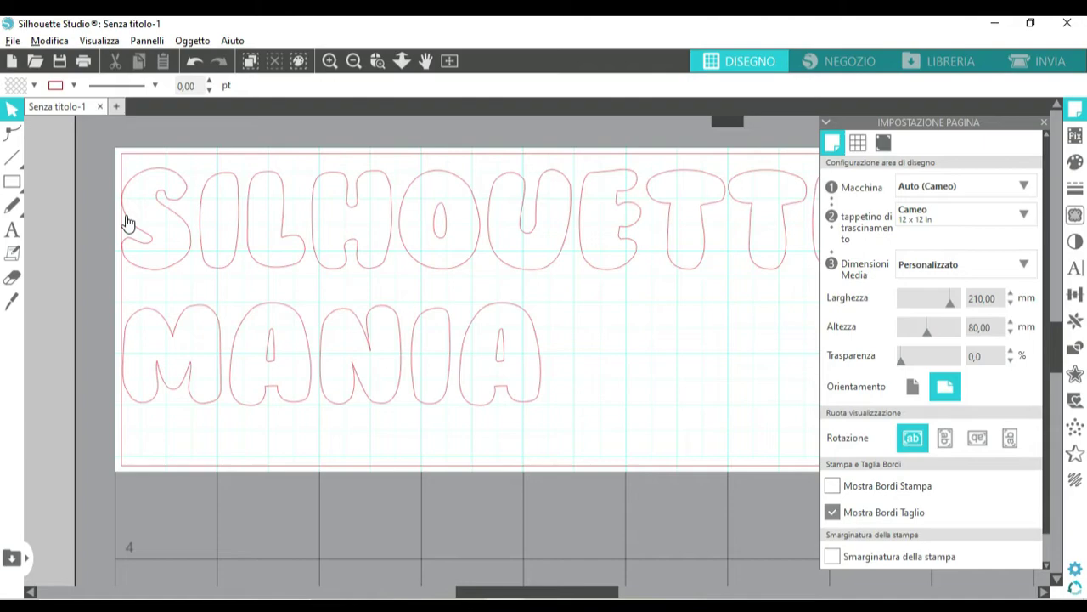
- Shift the text slightly across the left cut border, move it back just inside, and deselect it
left_click_drag(128, 220, 128, 220)
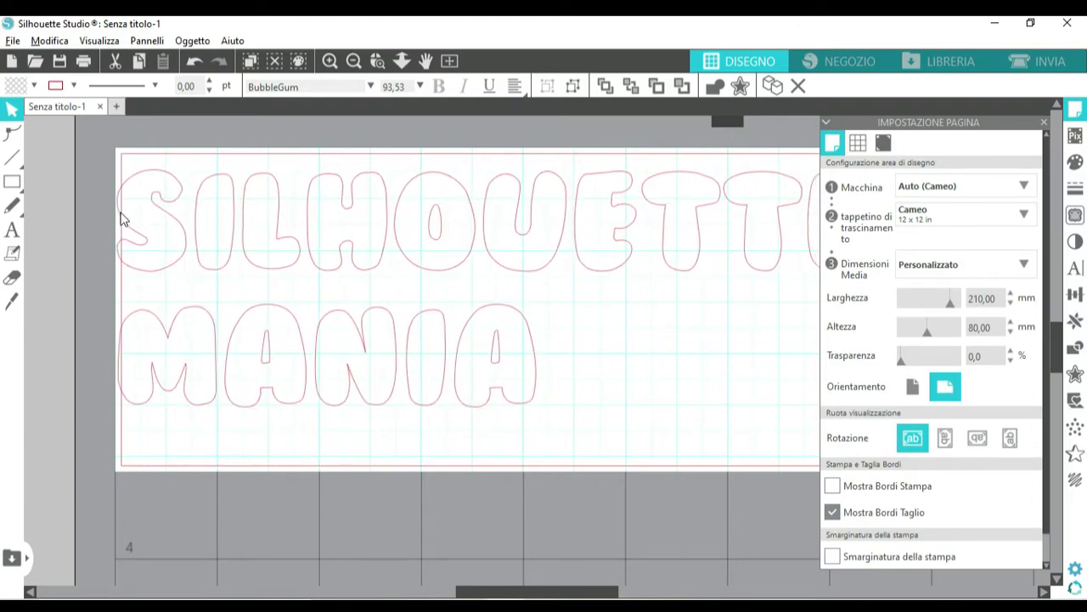
left_click(120, 213)
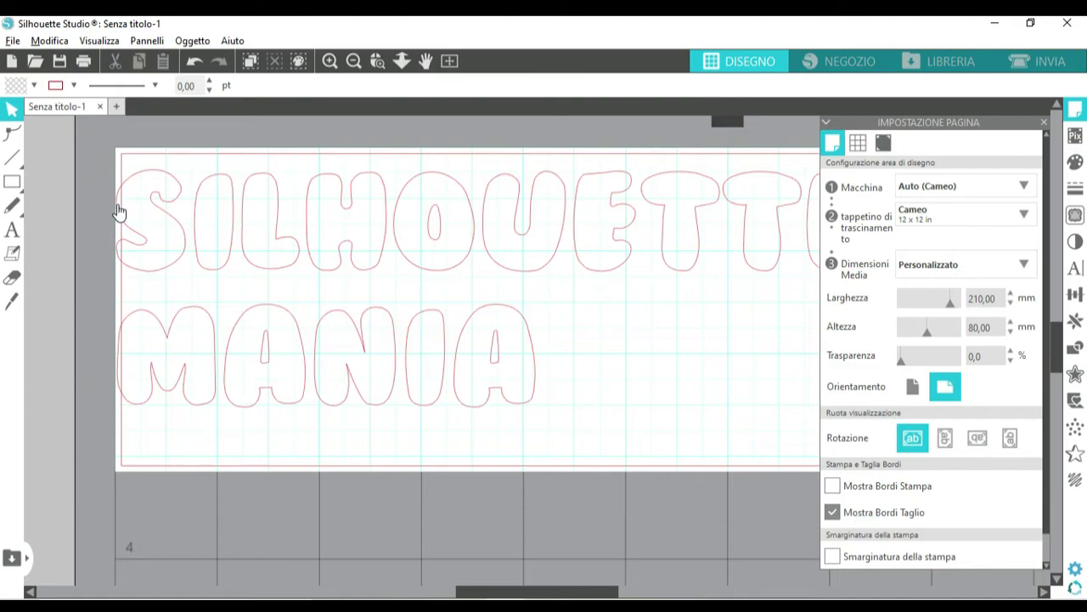
left_click(134, 226)
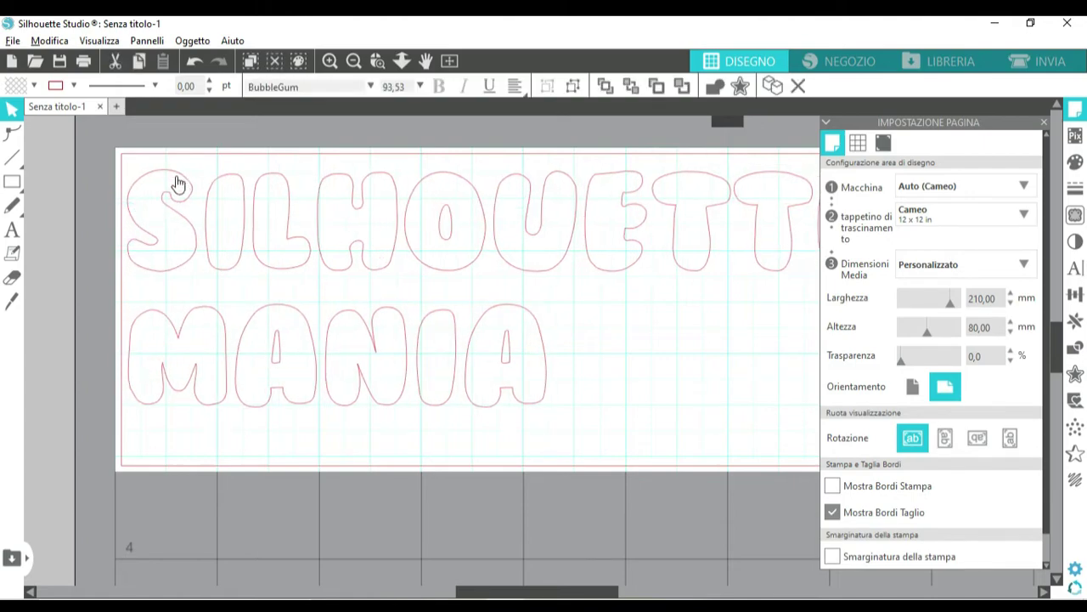
left_click(128, 170)
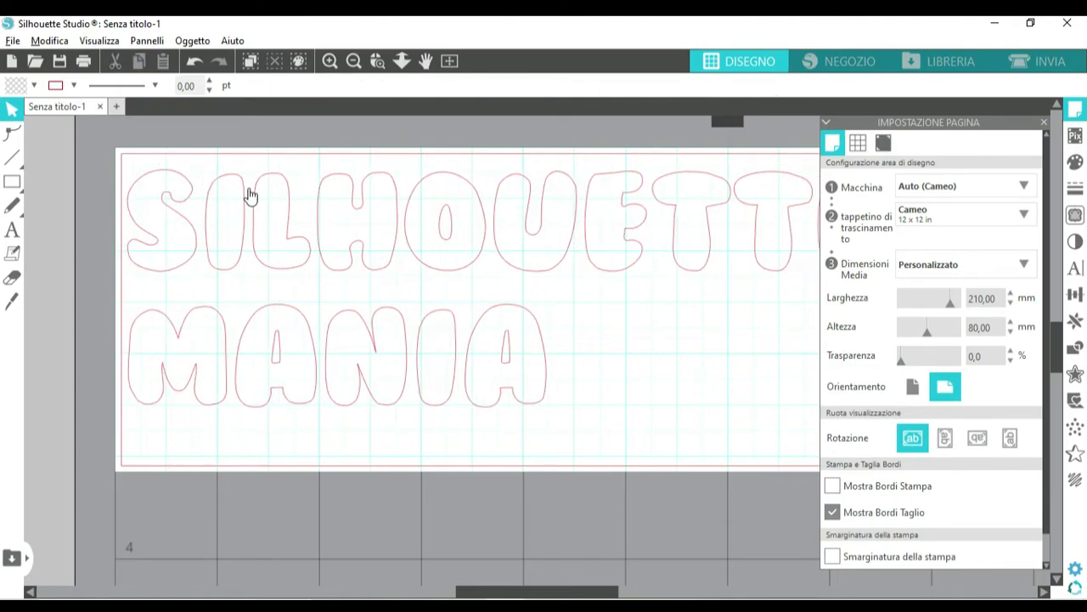
- Move the "Silhouette Mania" text slightly to the right, leaving some clearance from the left cut border
left_click(357, 61)
left_click_drag(540, 595, 552, 595)
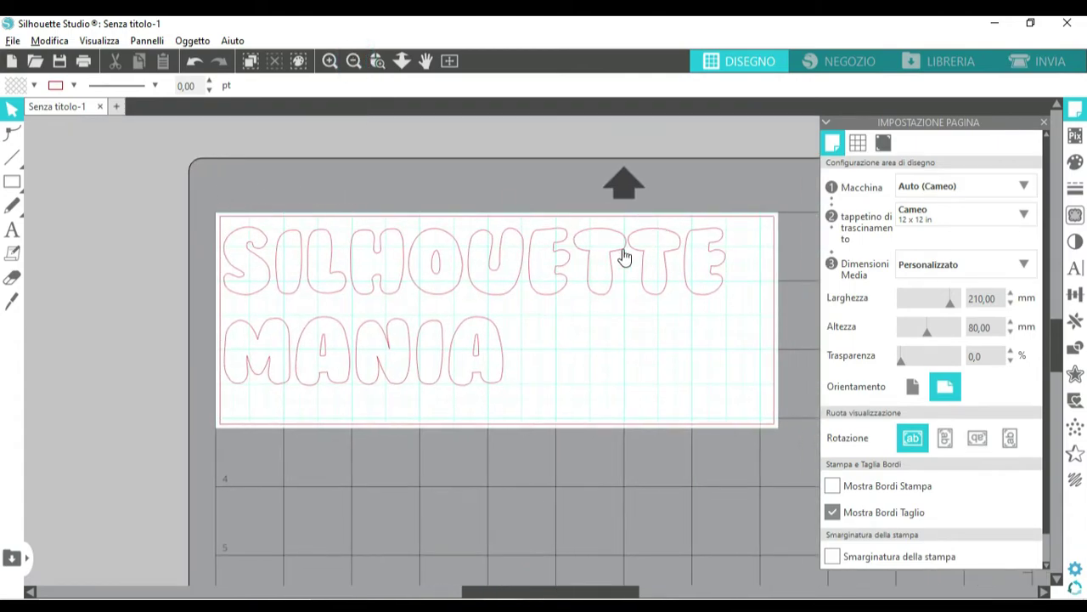
left_click(514, 289)
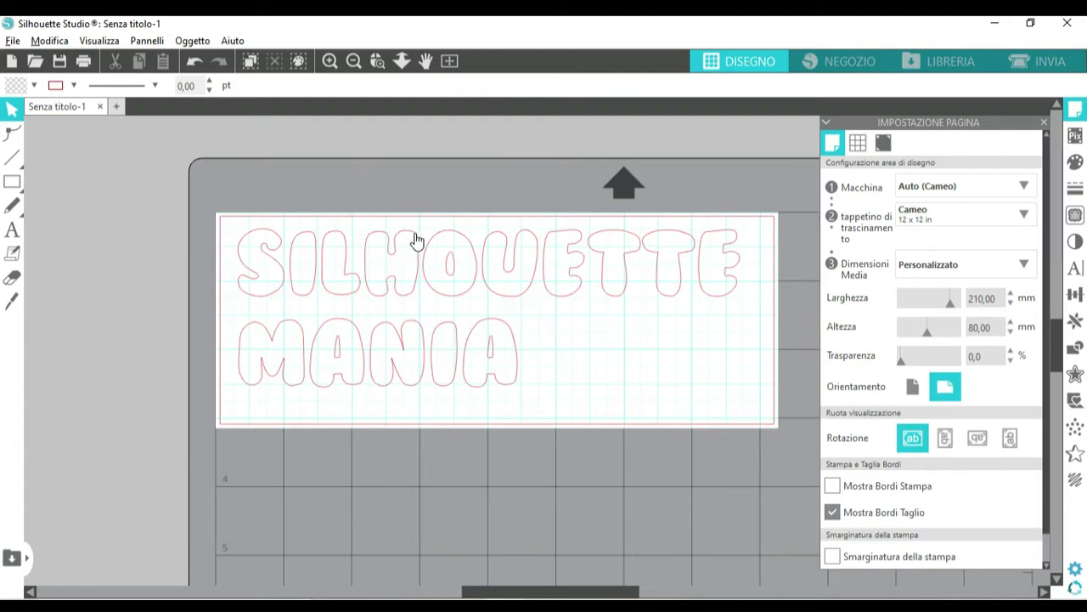
- Switch to the send-to-cutter view and set the "Silhouette Mania" text's cut type to Taglia
left_click(1028, 66)
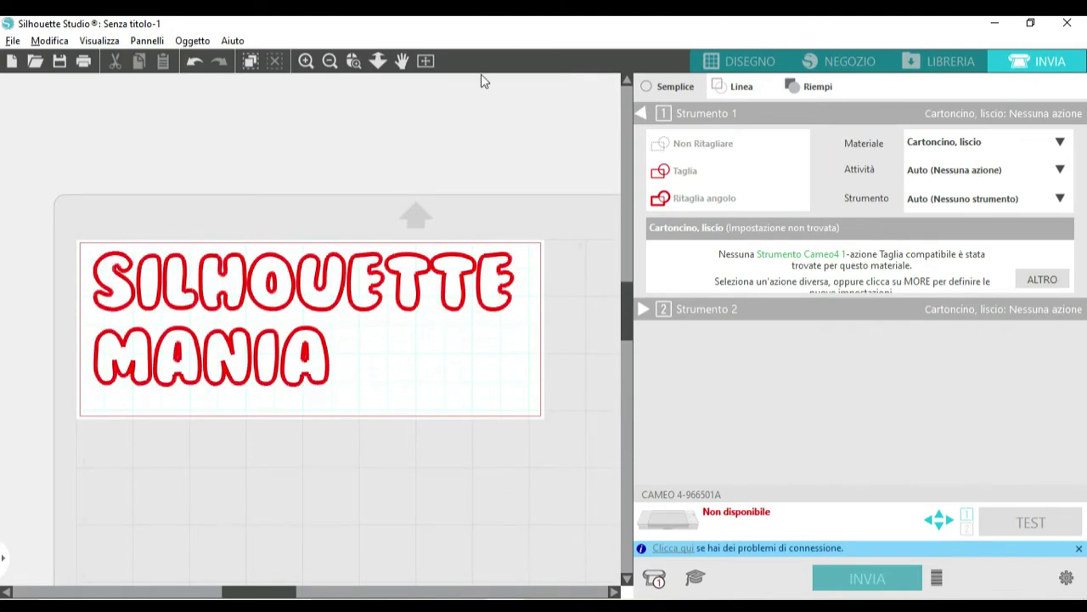
left_click(296, 300)
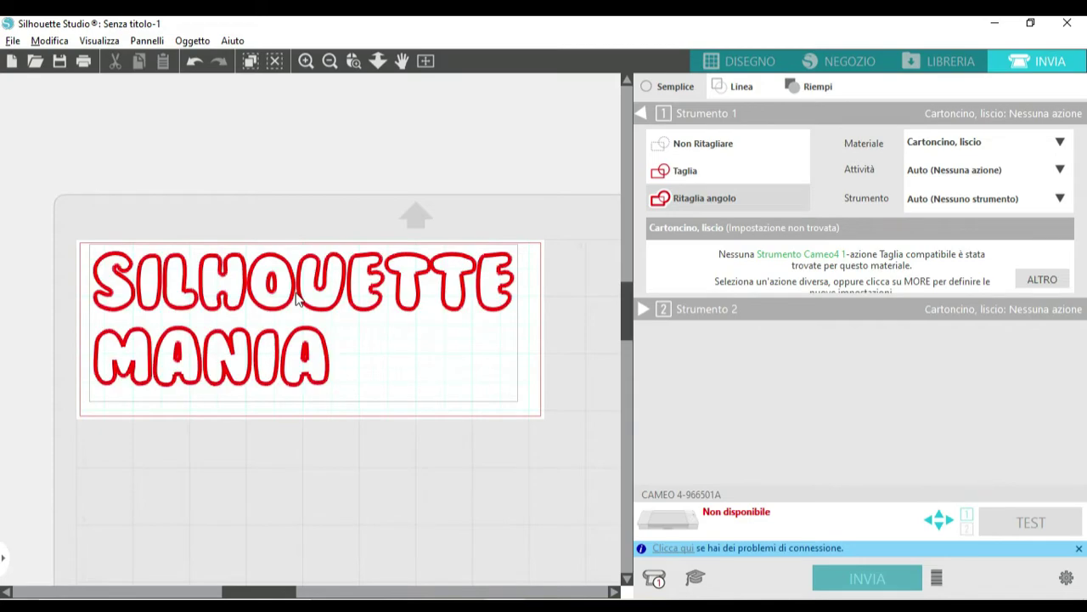
left_click(682, 173)
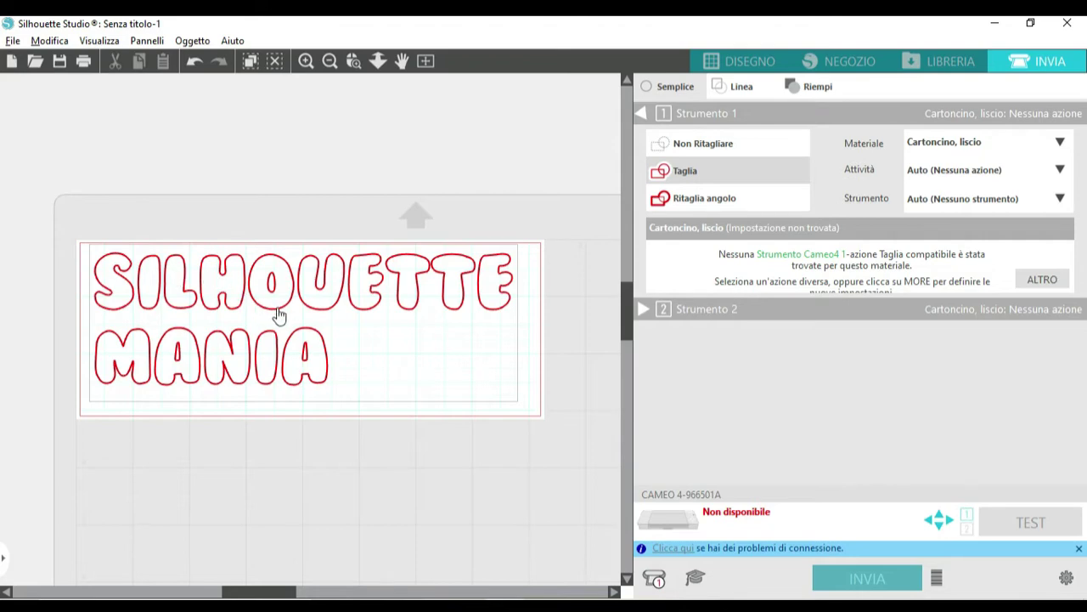
- Set the text's cut type to Non Ritagliare and deselect the text
left_click(350, 279)
left_click(685, 176)
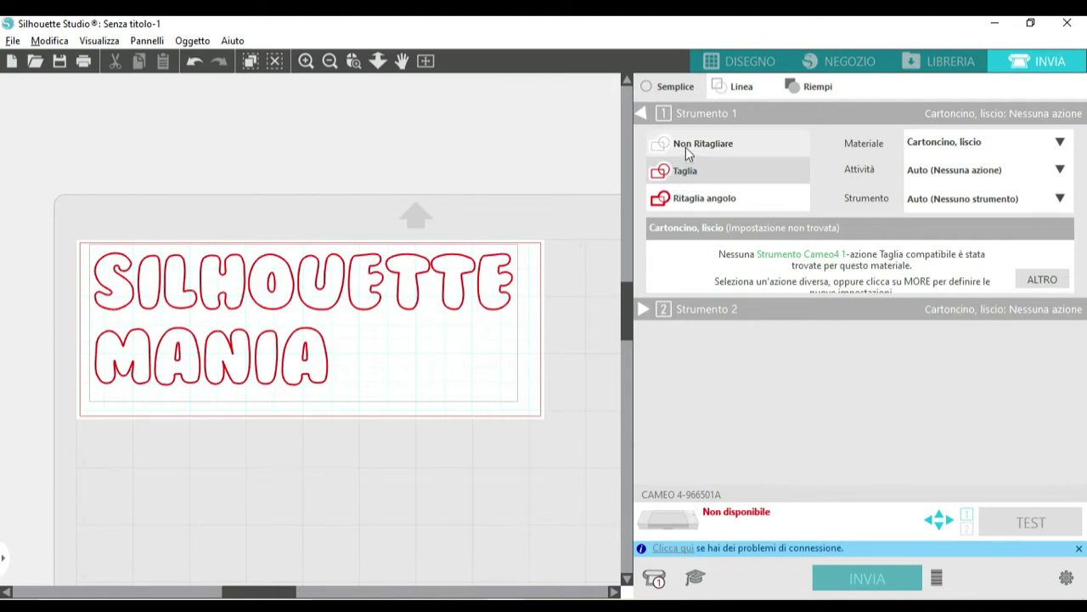
left_click(688, 148)
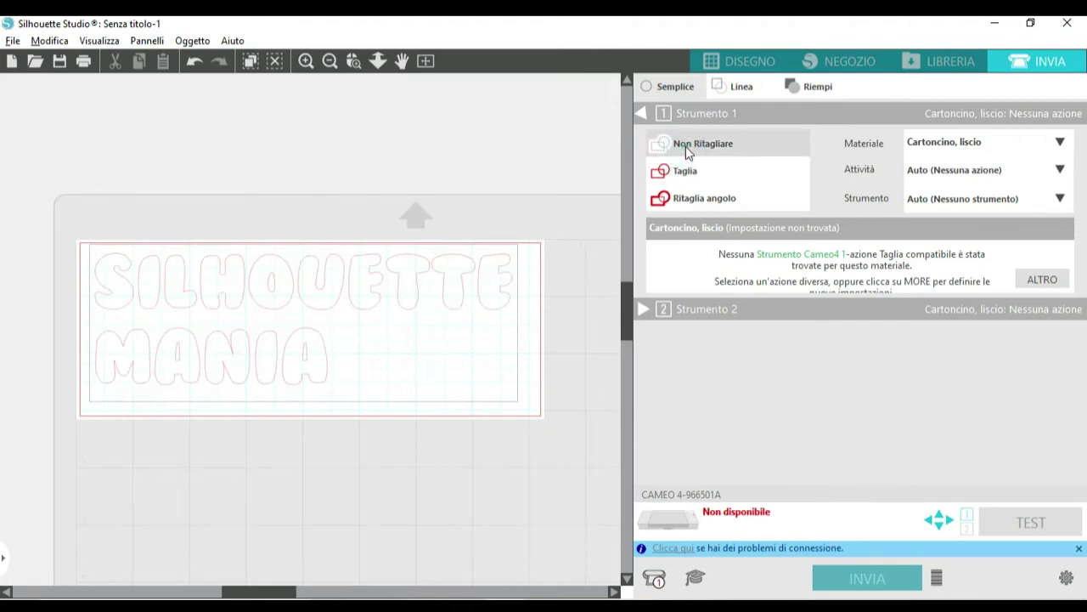
left_click(376, 136)
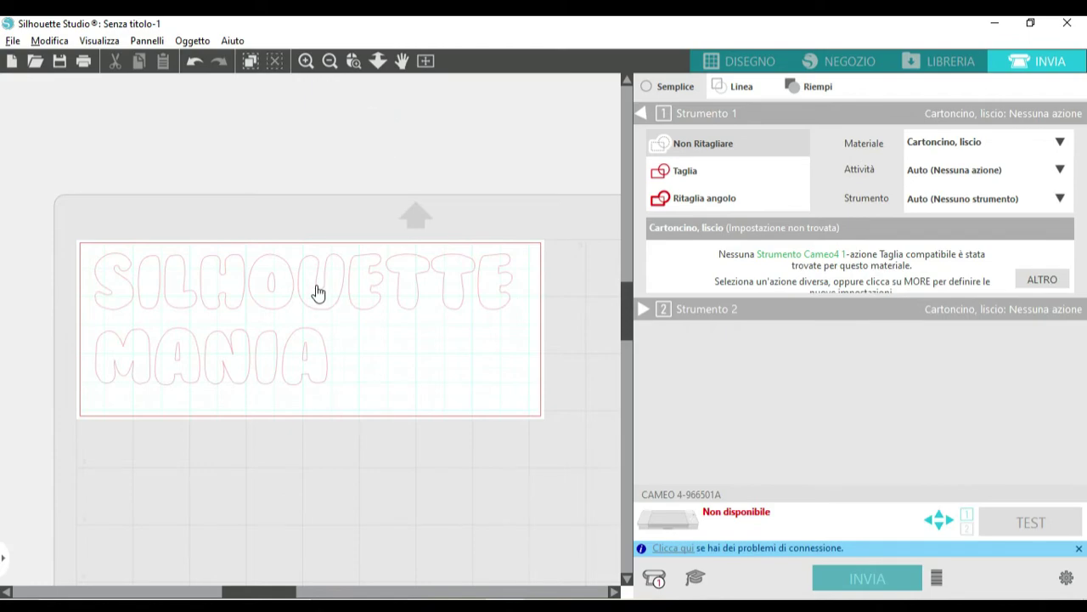
- Select the "Silhouette Mania" text again and restore its cut type to Taglia
left_click(315, 289)
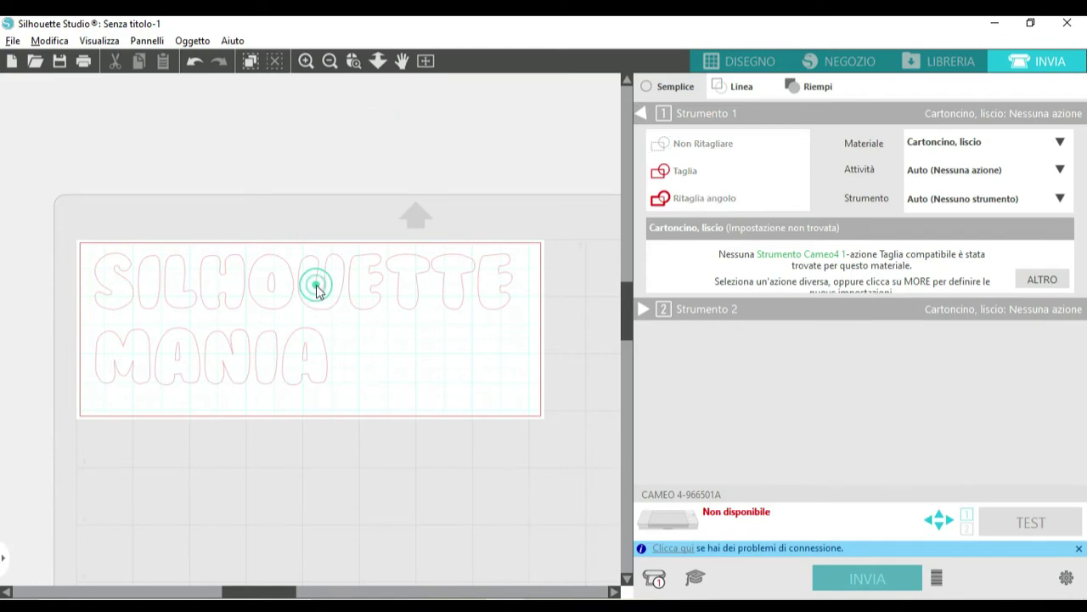
left_click(686, 173)
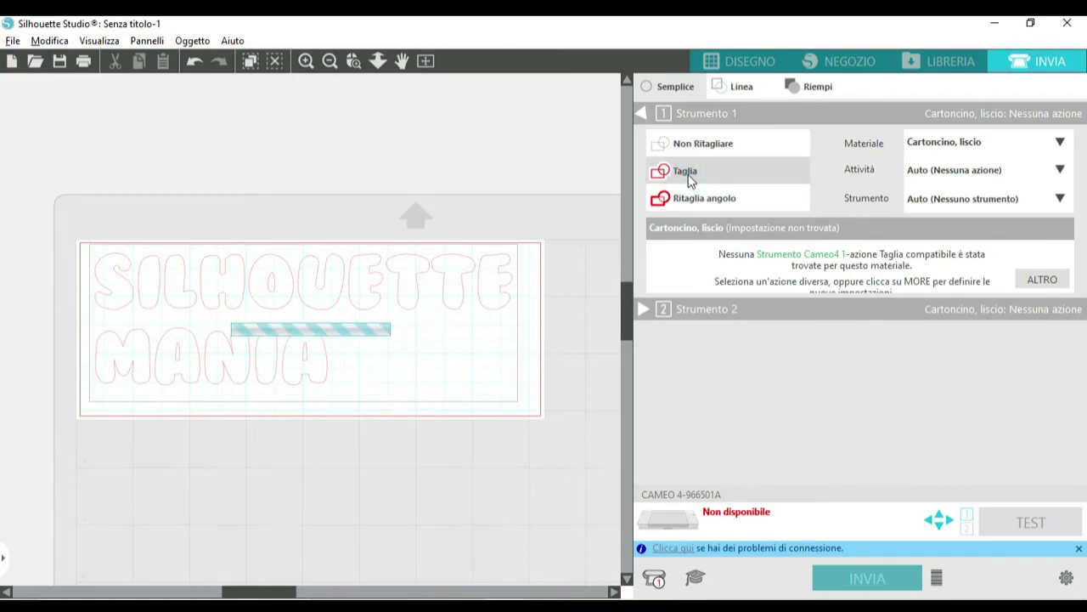